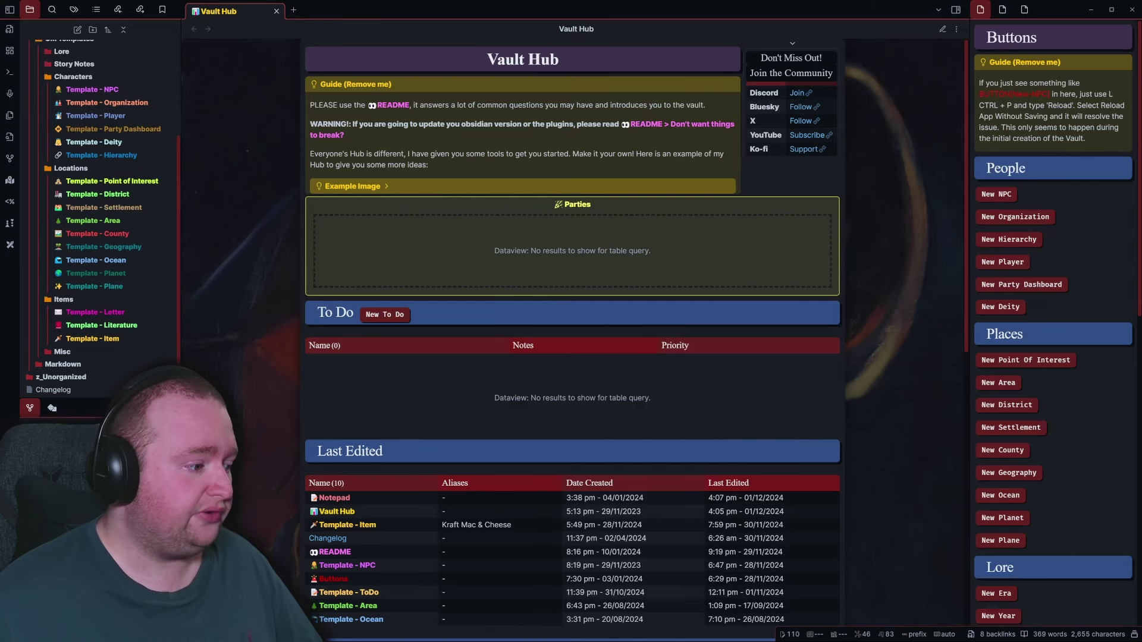
Step: Search the Appearance community themes browser for 'ITS Th' to bring up the ITS Theme
key(ctrl+comma)
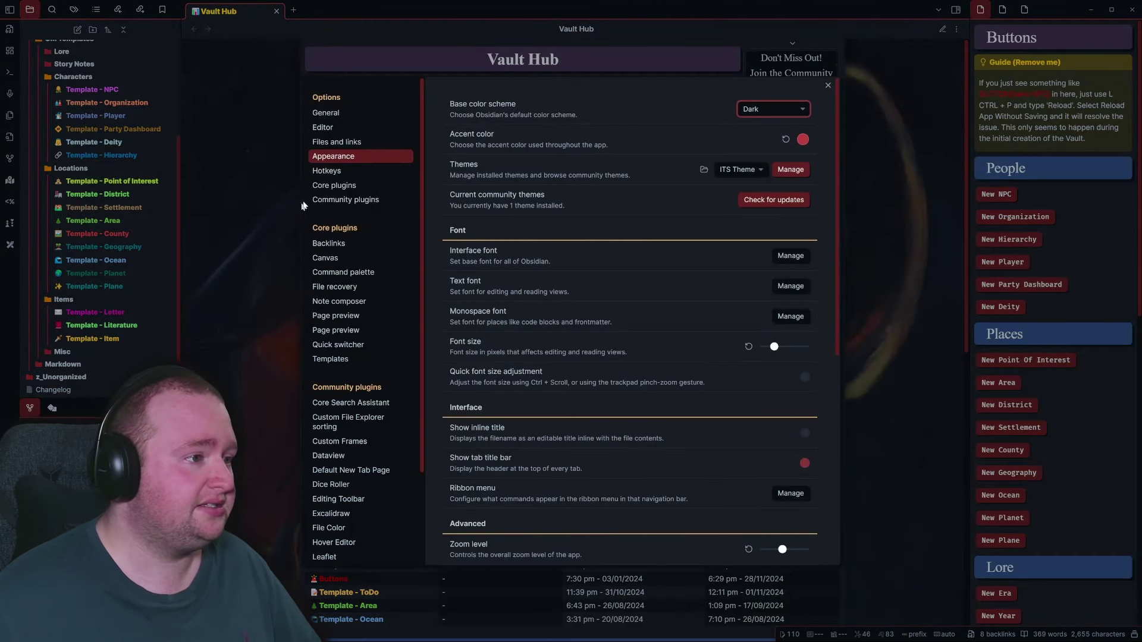
click(789, 170)
text(IT)
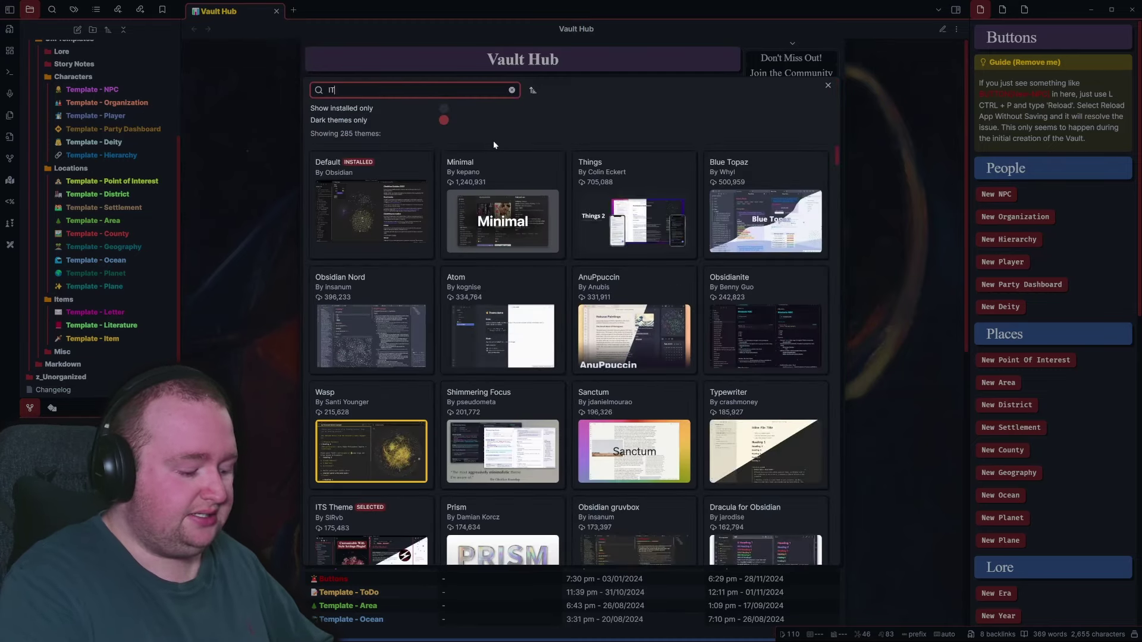
text(S Th)
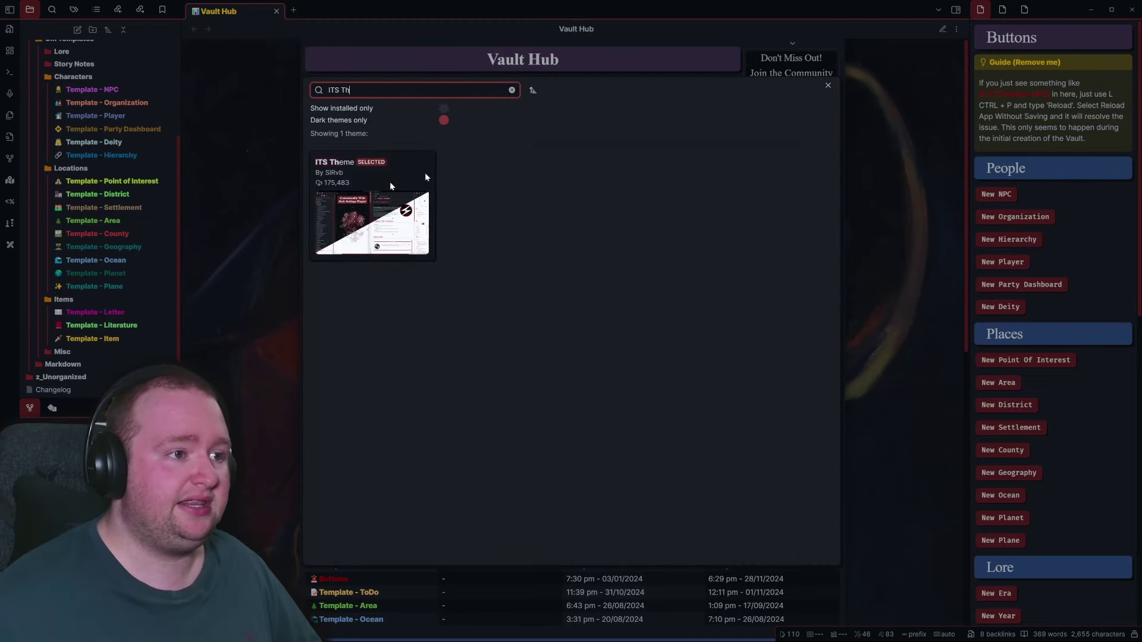
Step: Close the theme browser and search the community plugin catalogue for the Meta Bind plugin
click(829, 85)
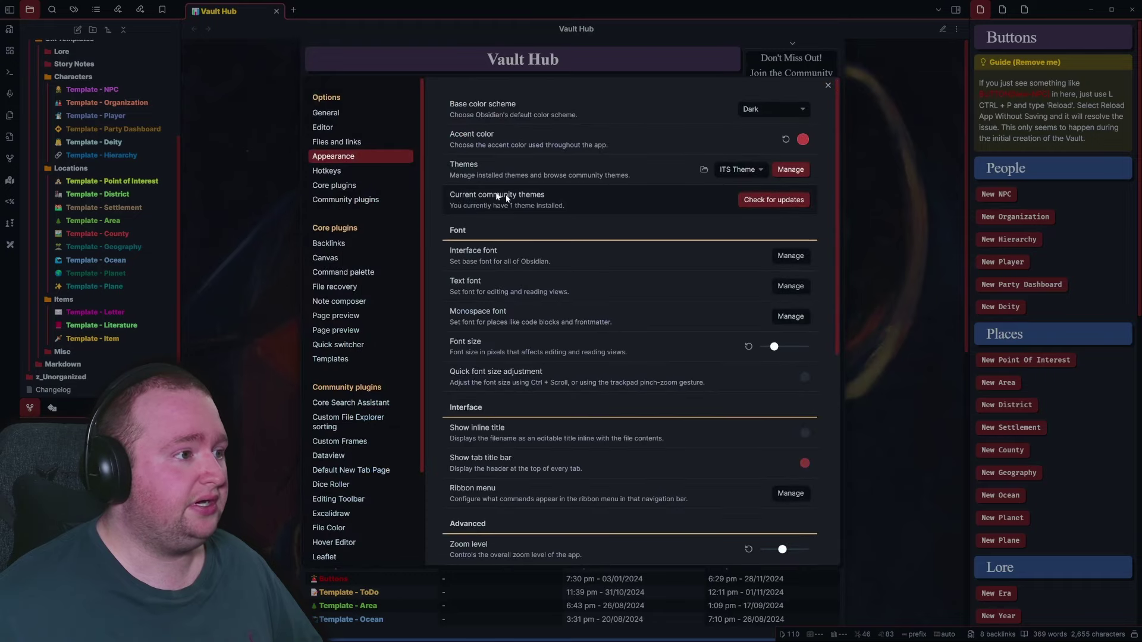
click(349, 200)
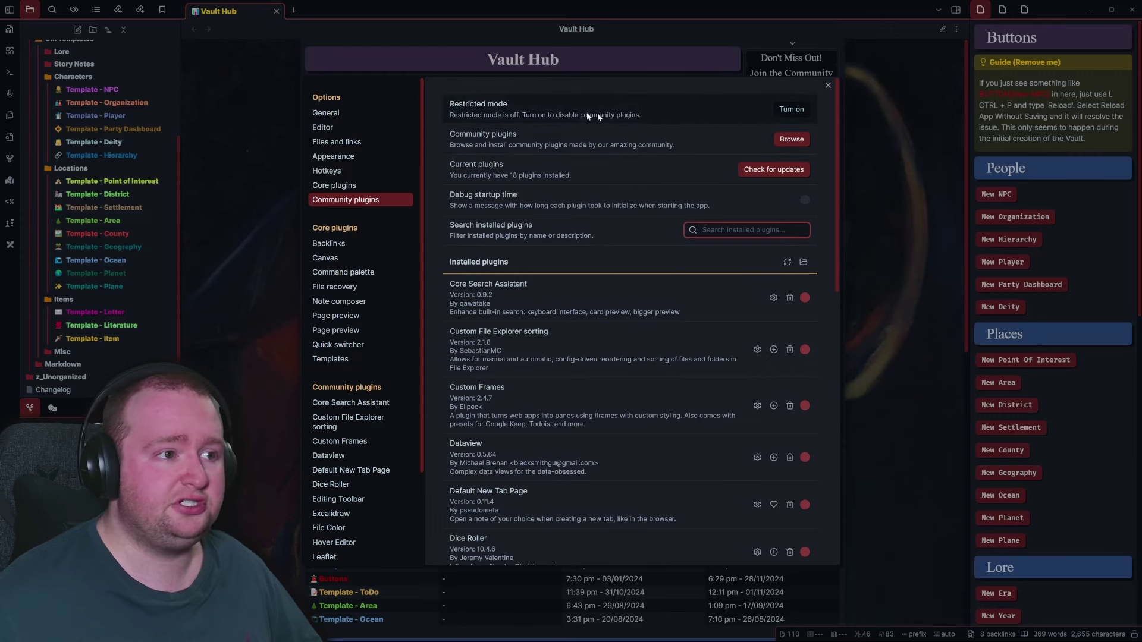
click(791, 139)
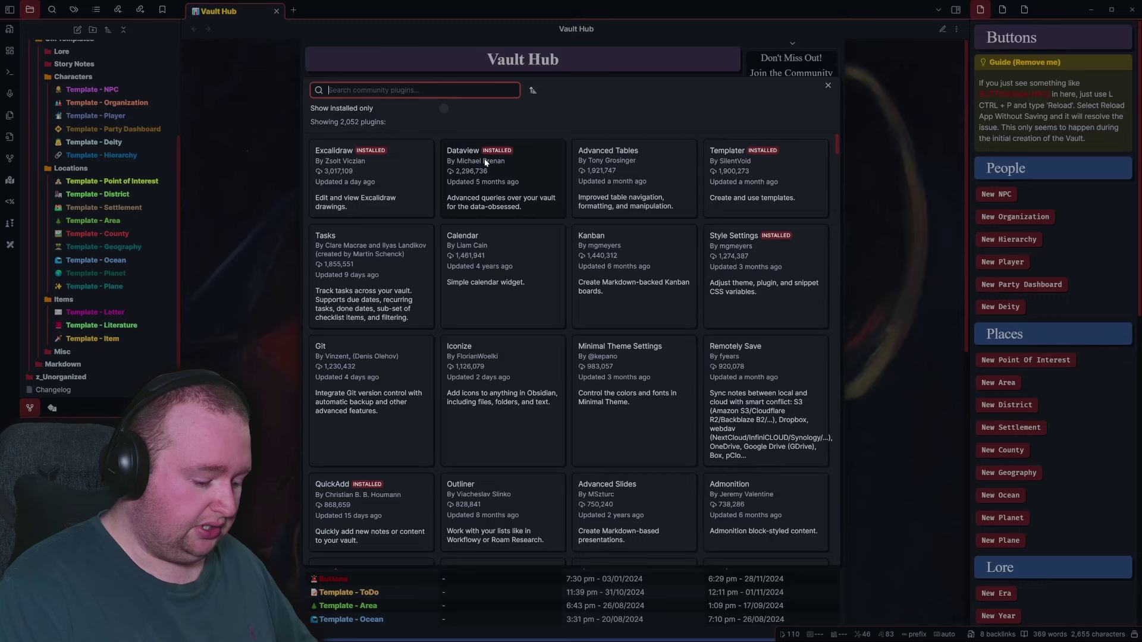
text(Me)
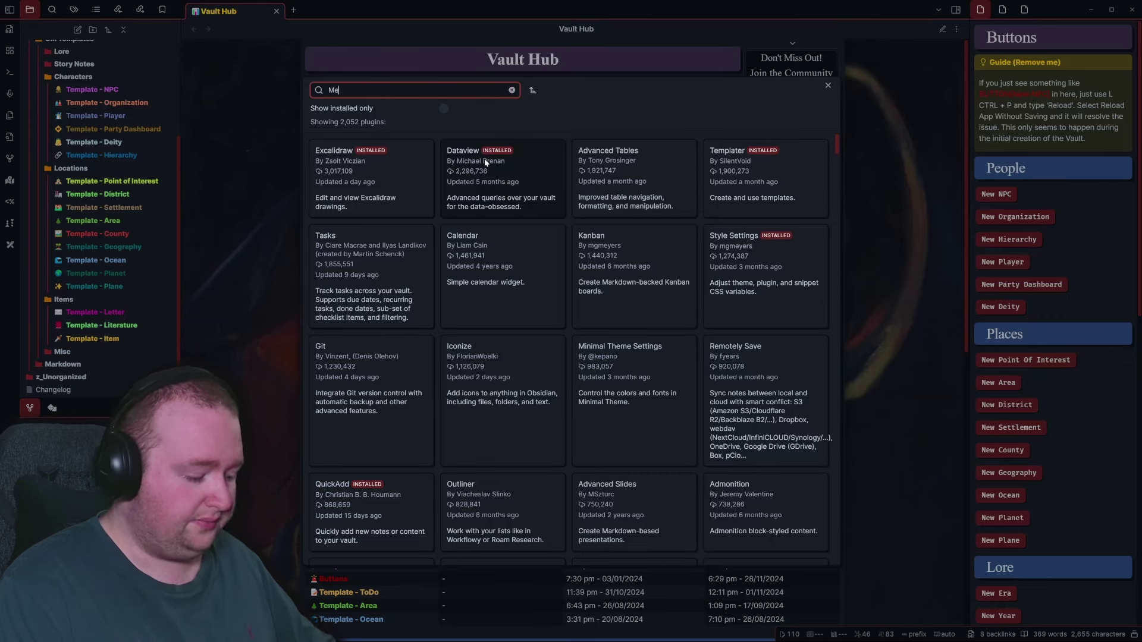
text(tabind)
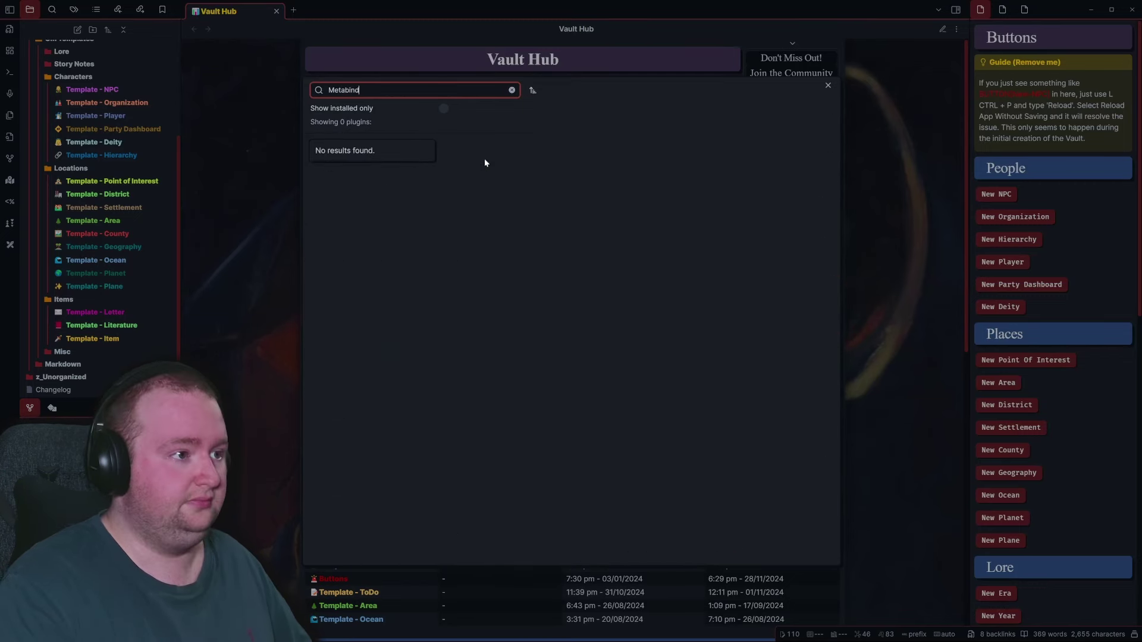
key(BackSpace)
key(BackSpace)
key(BackSpace)
key(BackSpace)
text(bind)
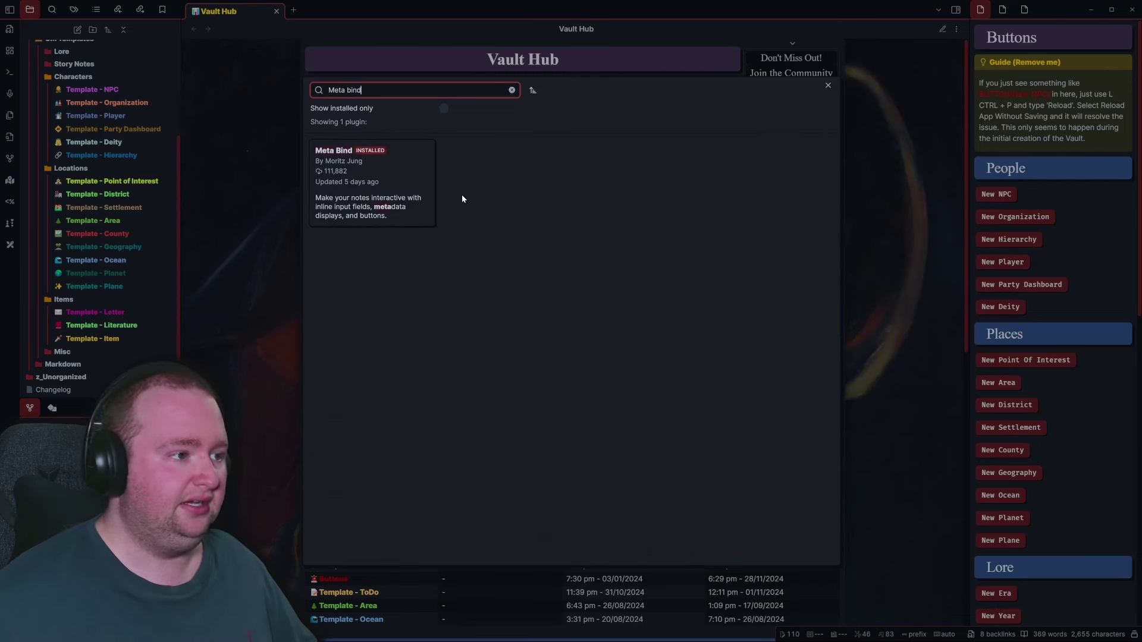
Step: Search the catalogue for 'data v' and view the Dataview plugin's details
key(ctrl+a)
text(d)
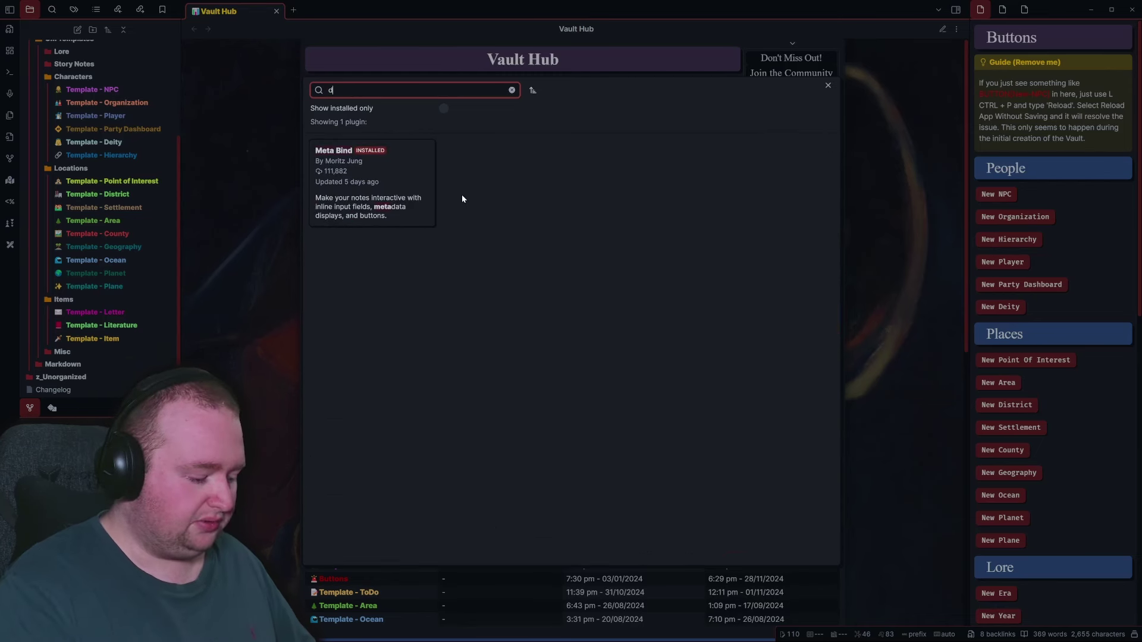
text(ata v)
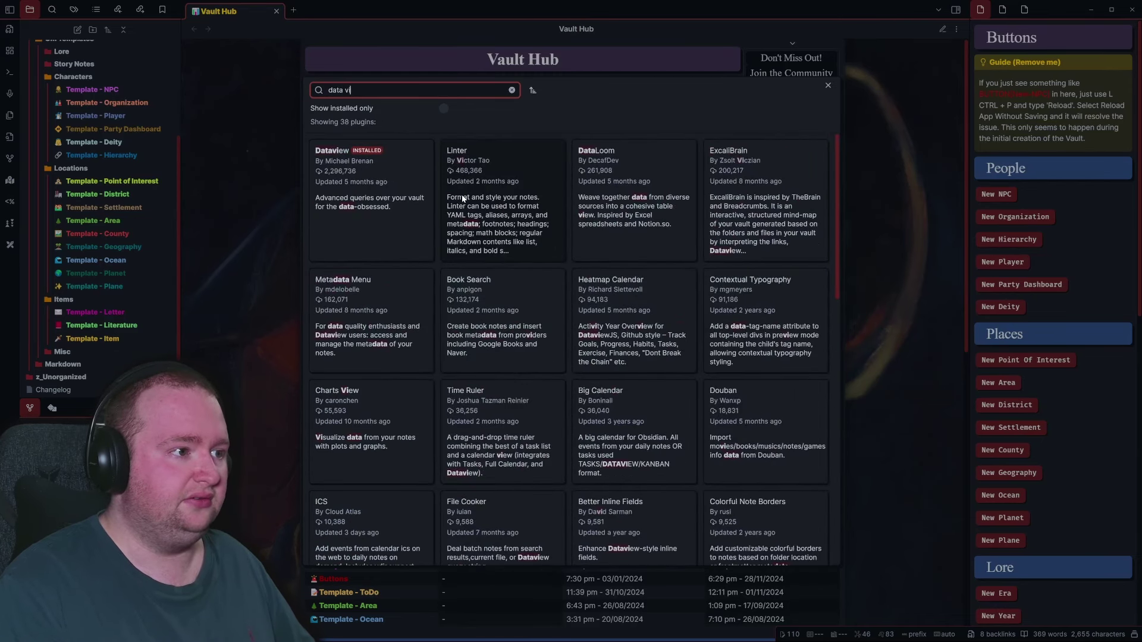
click(391, 198)
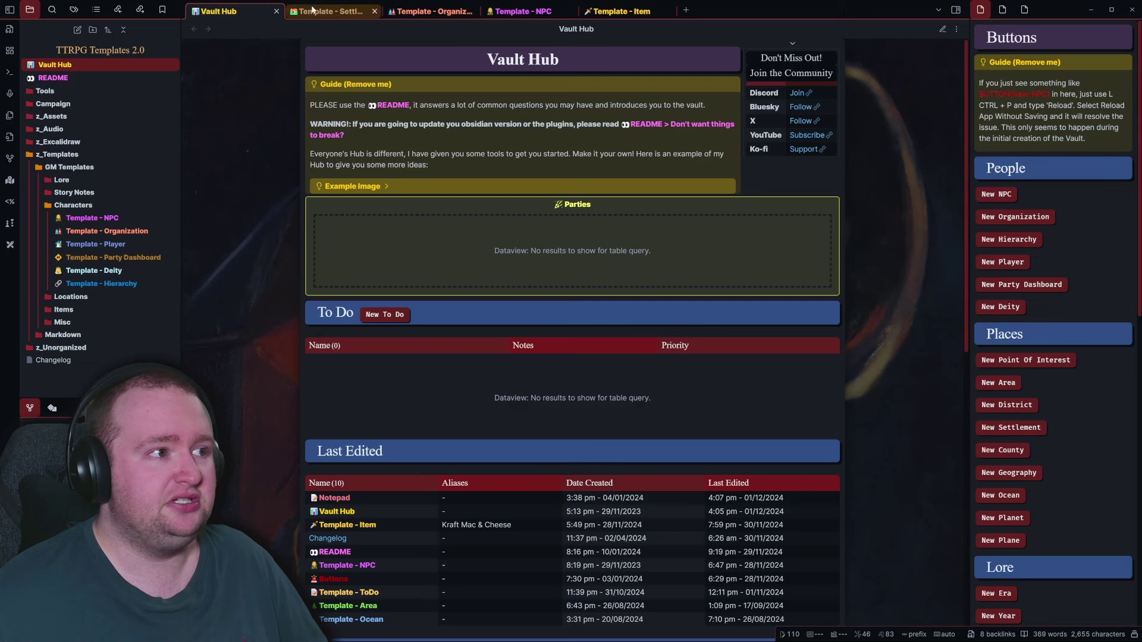
Step: Flip through the Settlement, Organization, NPC and Item template notes, ending on Template - Item
click(334, 11)
click(429, 11)
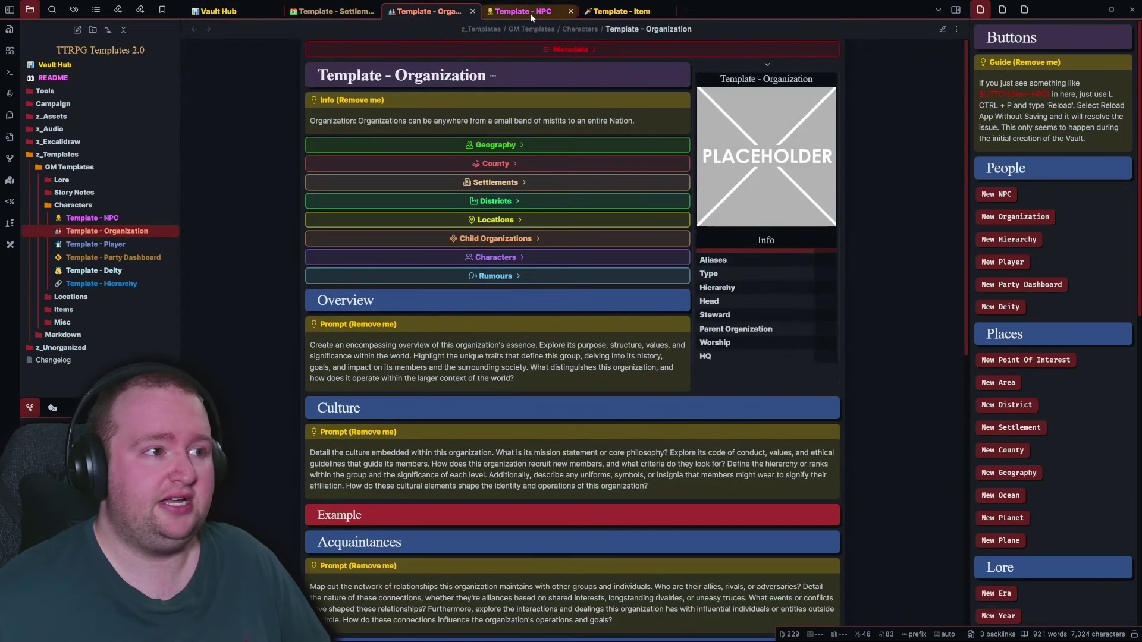
click(530, 13)
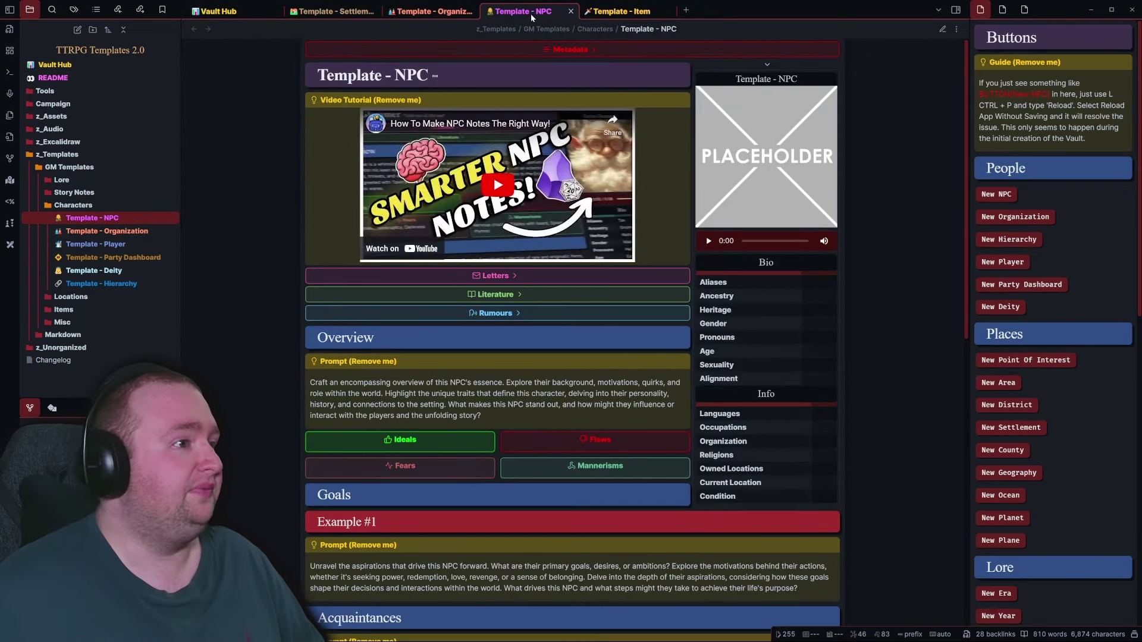
click(635, 13)
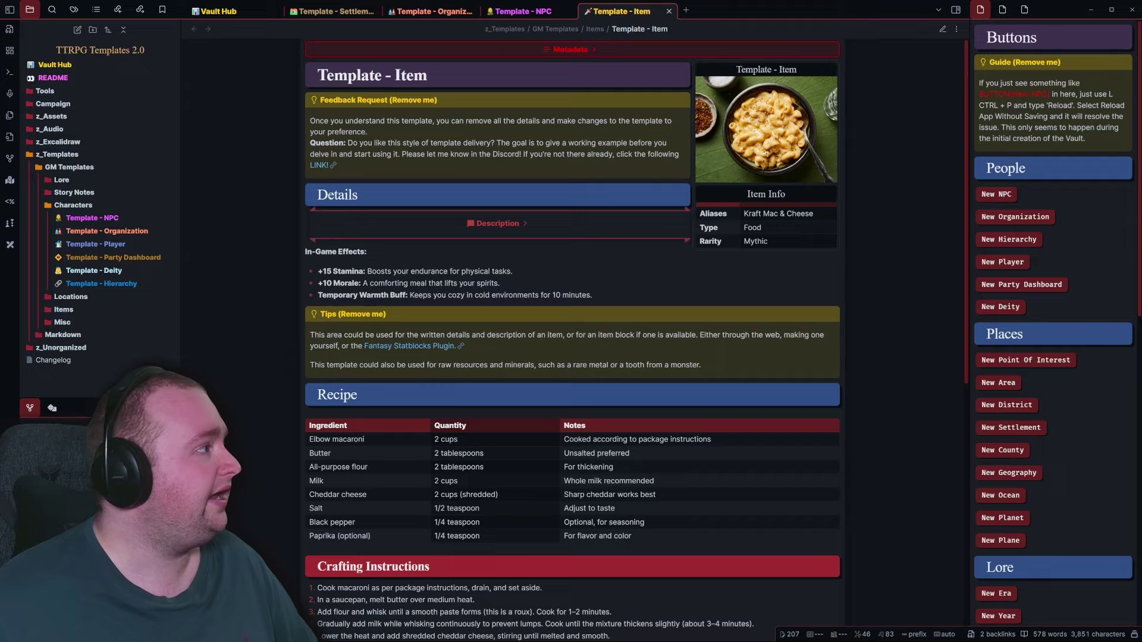
Step: Cycle the Harpers infobox through its 2e, 3e, 4e and 5e edition tabs, ending on 3e
drag(0, 178, 597, 42)
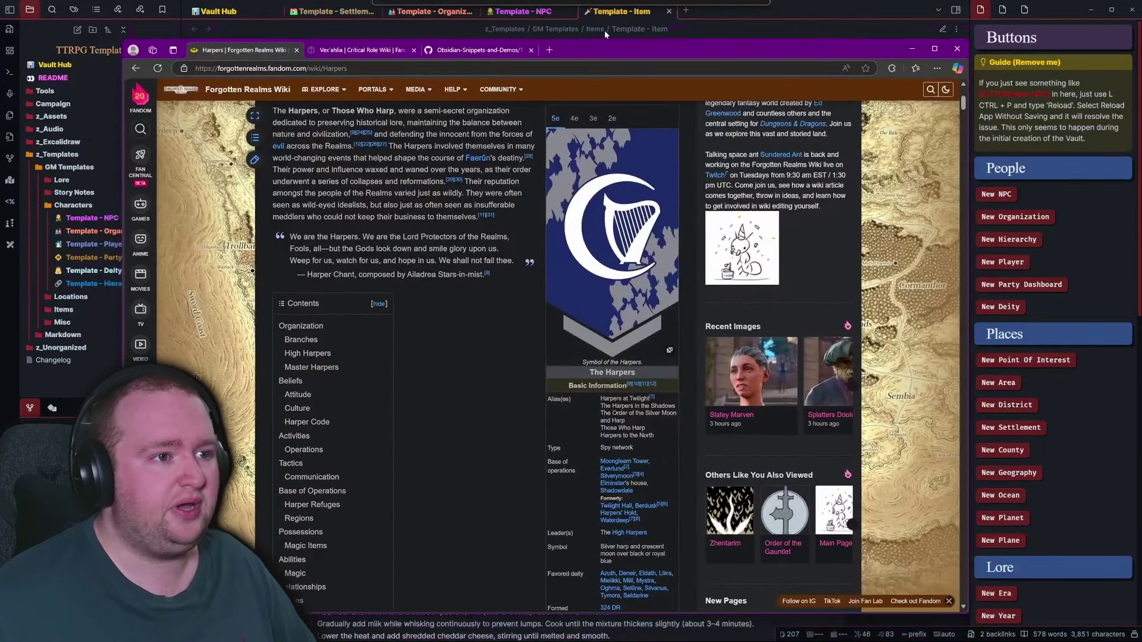
click(596, 112)
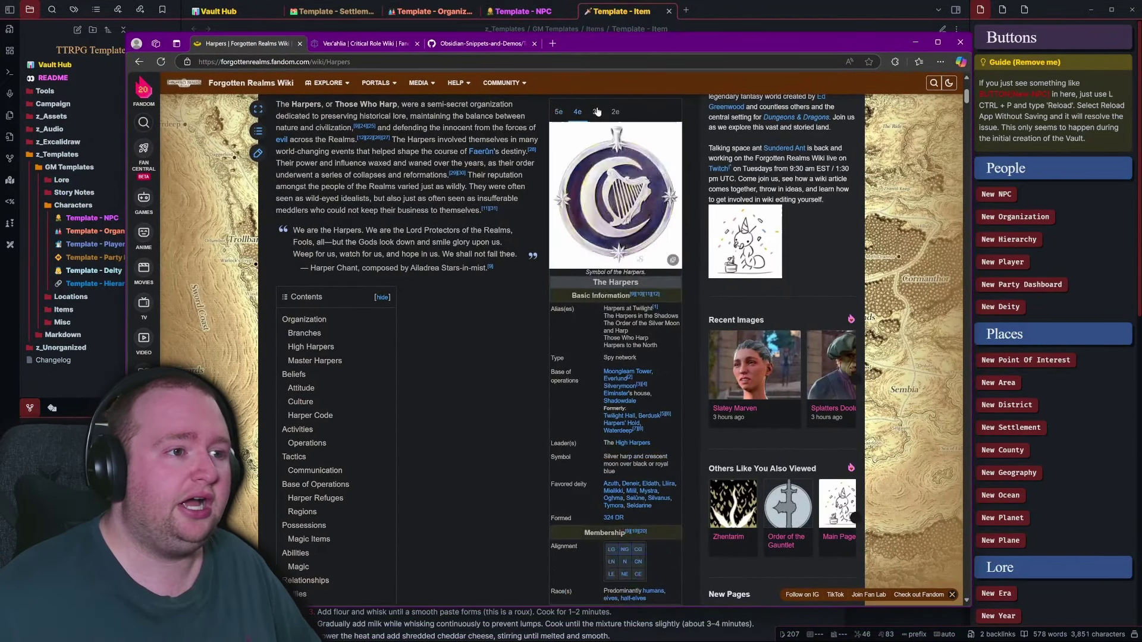
click(614, 113)
click(598, 113)
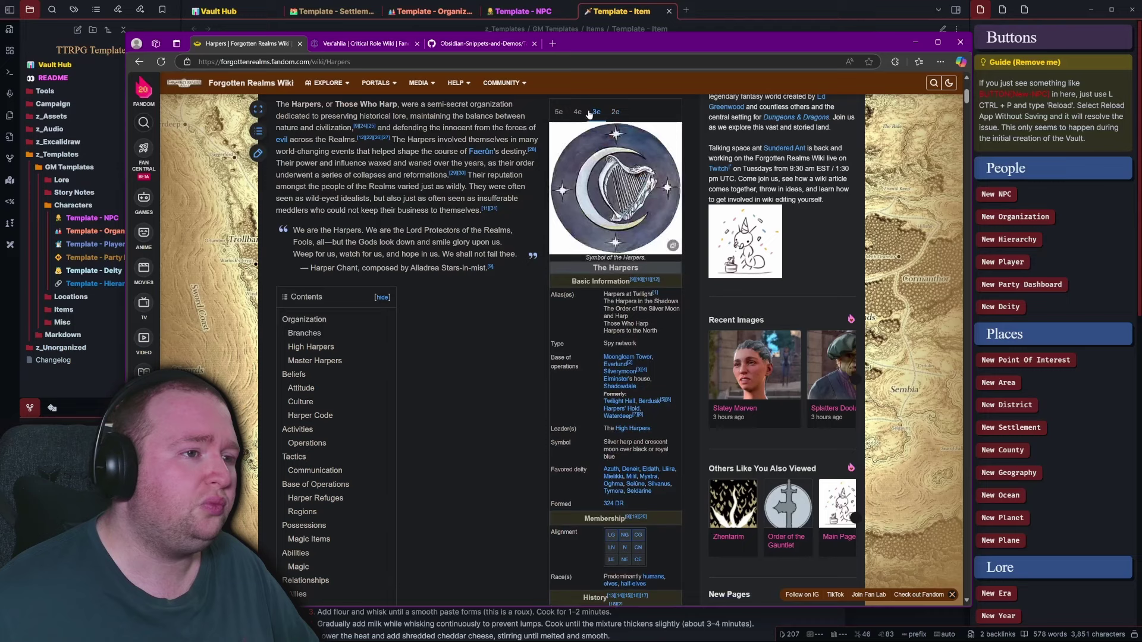
click(577, 111)
click(558, 112)
click(577, 112)
click(596, 112)
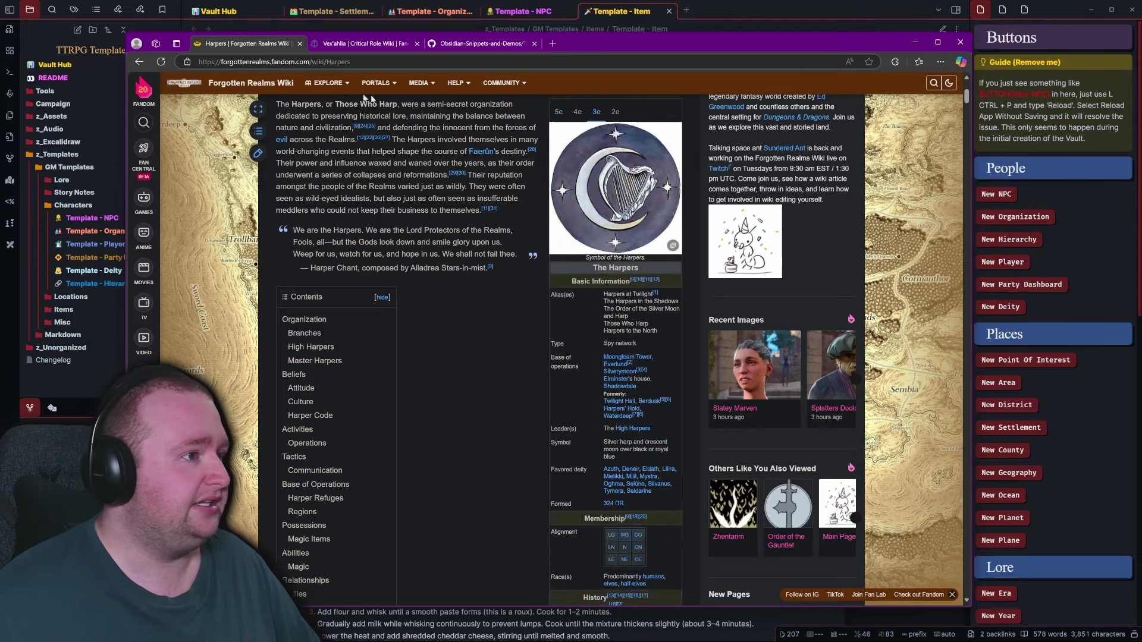
Step: Show the Vex'ahlia wiki page and switch its infobox art to Legend of Vox
click(363, 44)
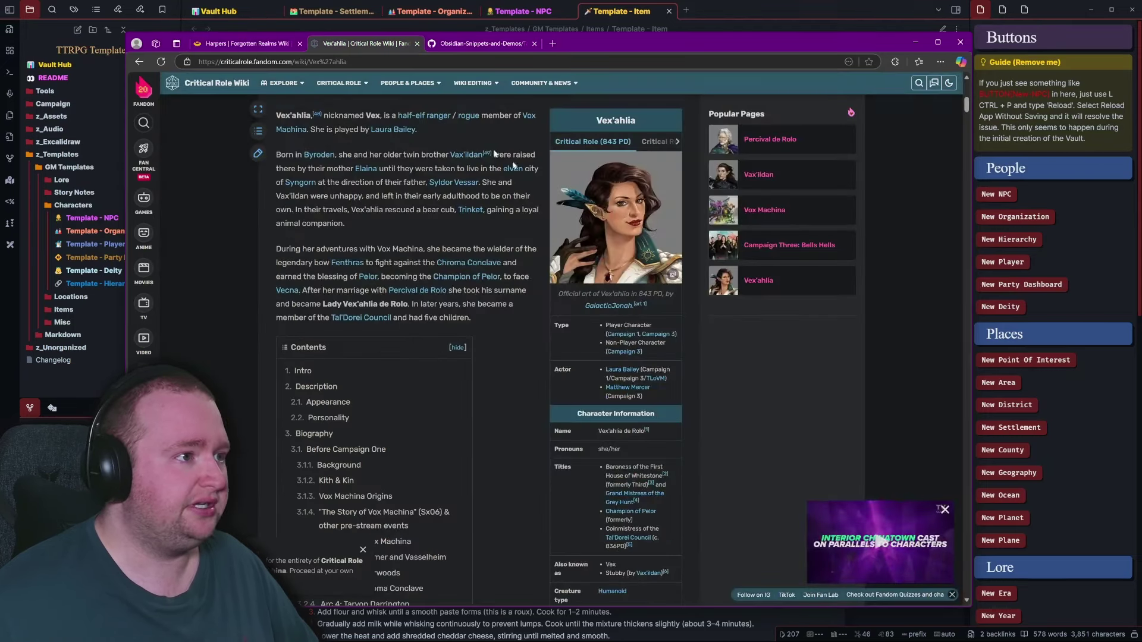
click(653, 142)
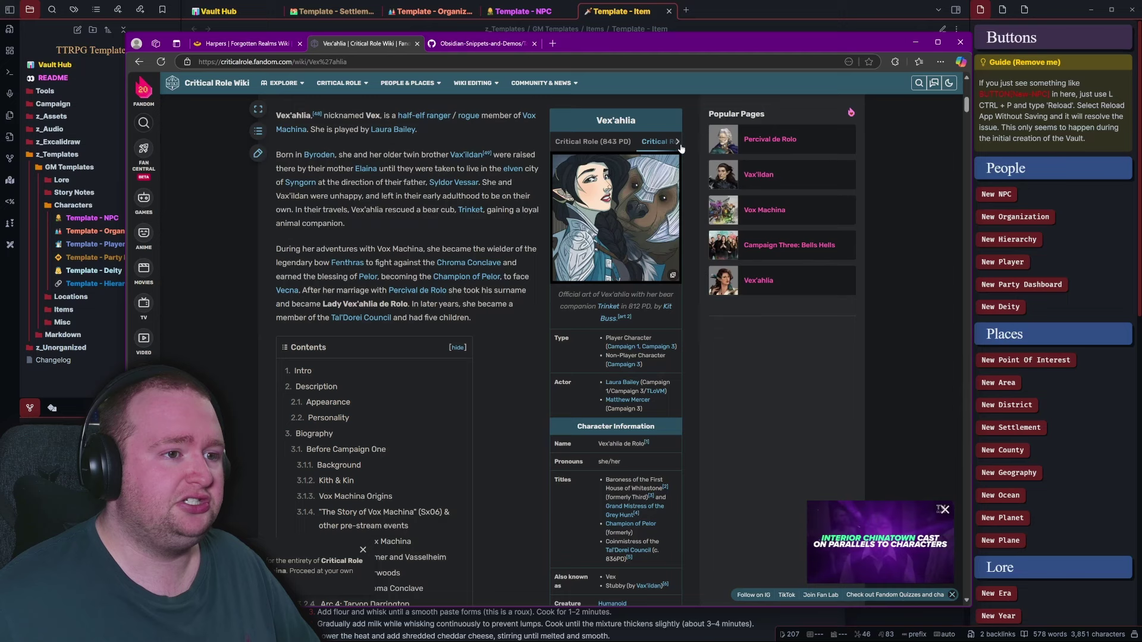
click(653, 143)
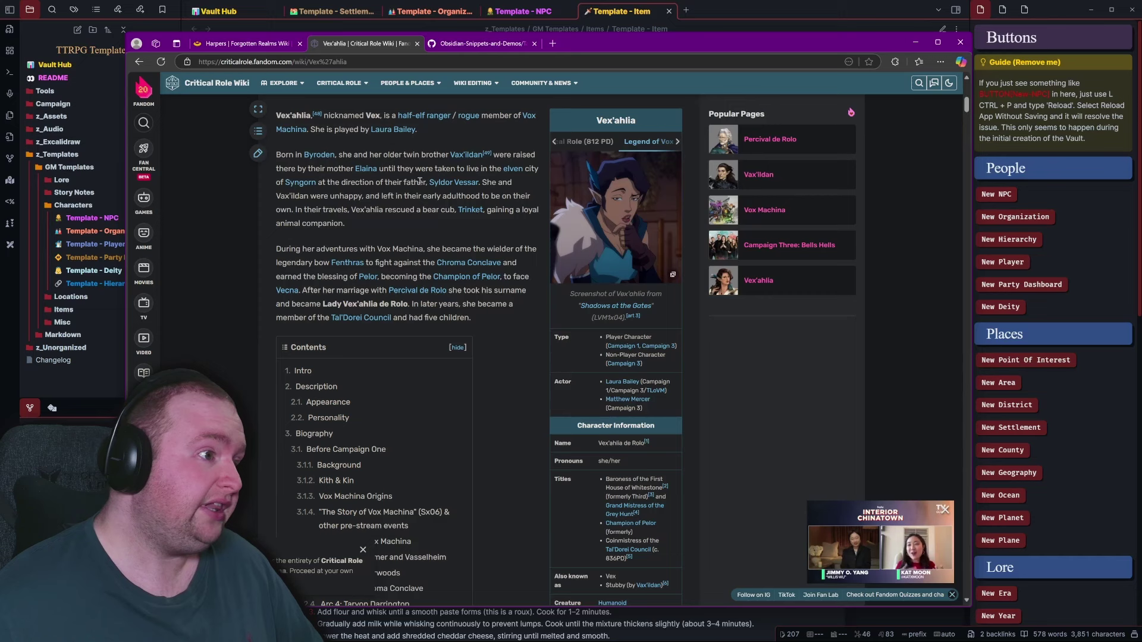
Step: Go to the Obsidian-Snippets-and-Demos GitHub page and locate the TabsInObsidian folder
click(470, 44)
scroll(486, 128, up, 2)
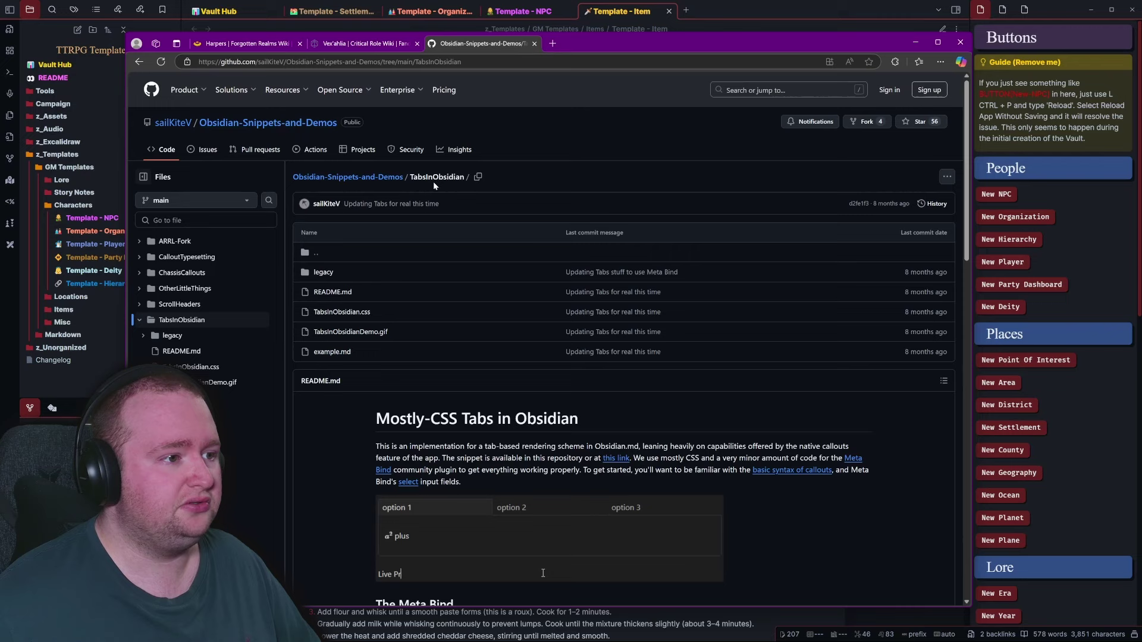
drag(412, 177, 456, 177)
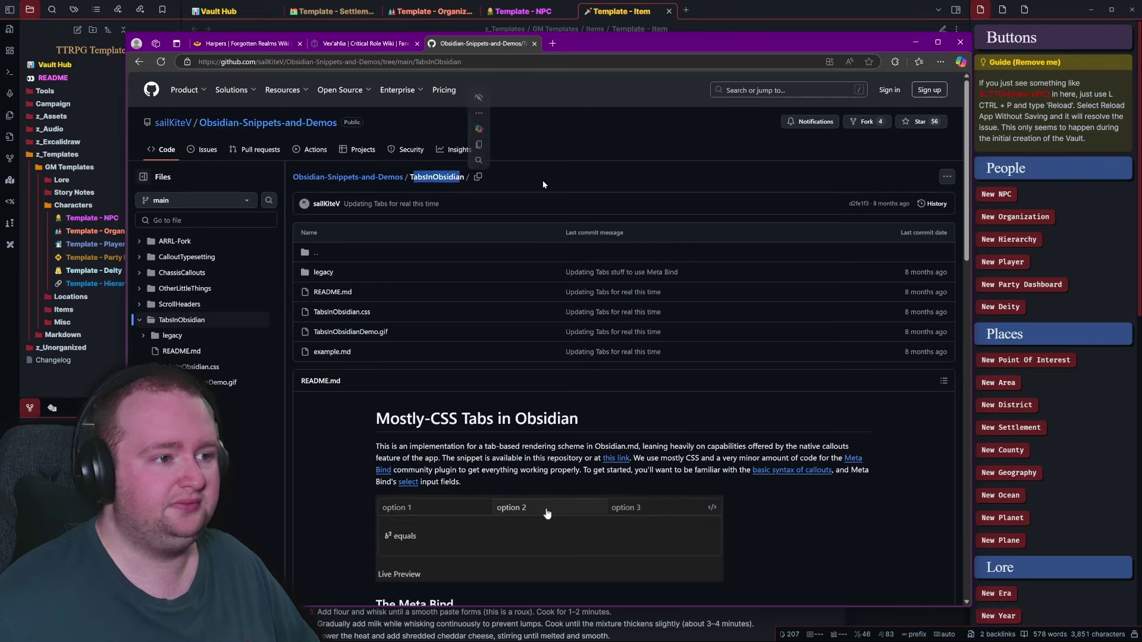
click(525, 177)
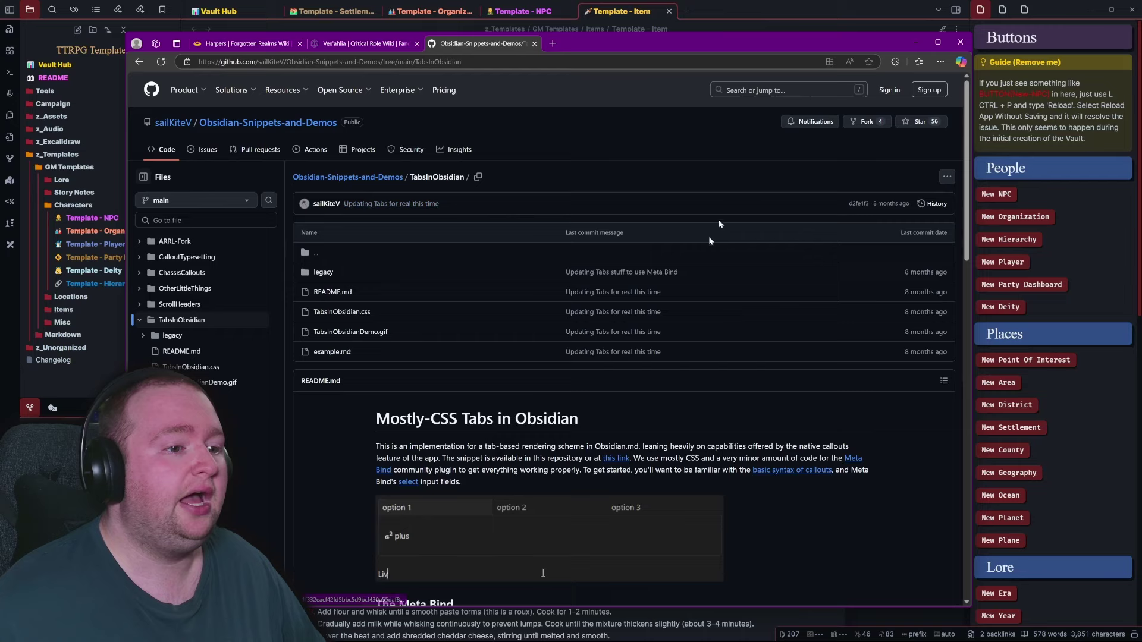
Step: Copy the combined tabs code block from the README's 'Putting it together' section
scroll(702, 285, down, 2)
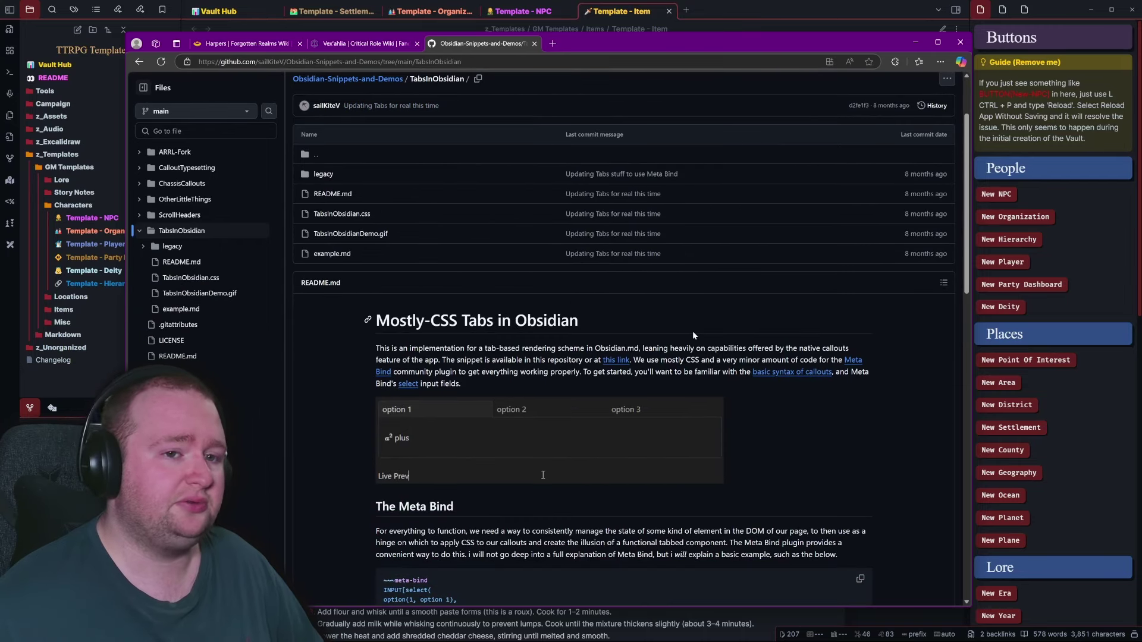
scroll(634, 339, down, 2)
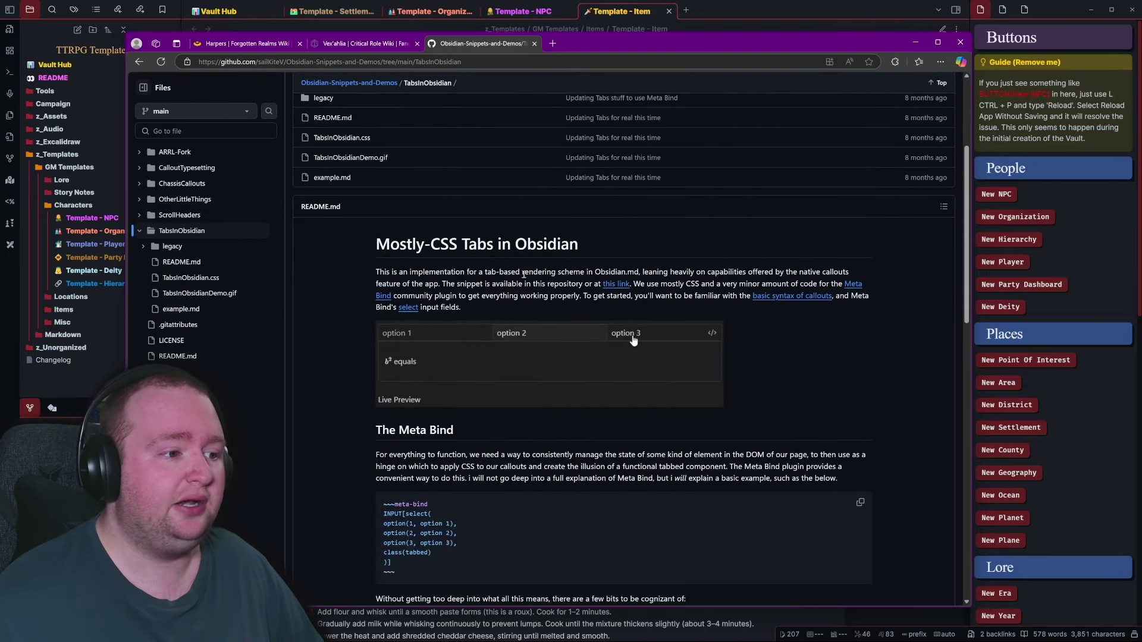
scroll(407, 280, down, 1)
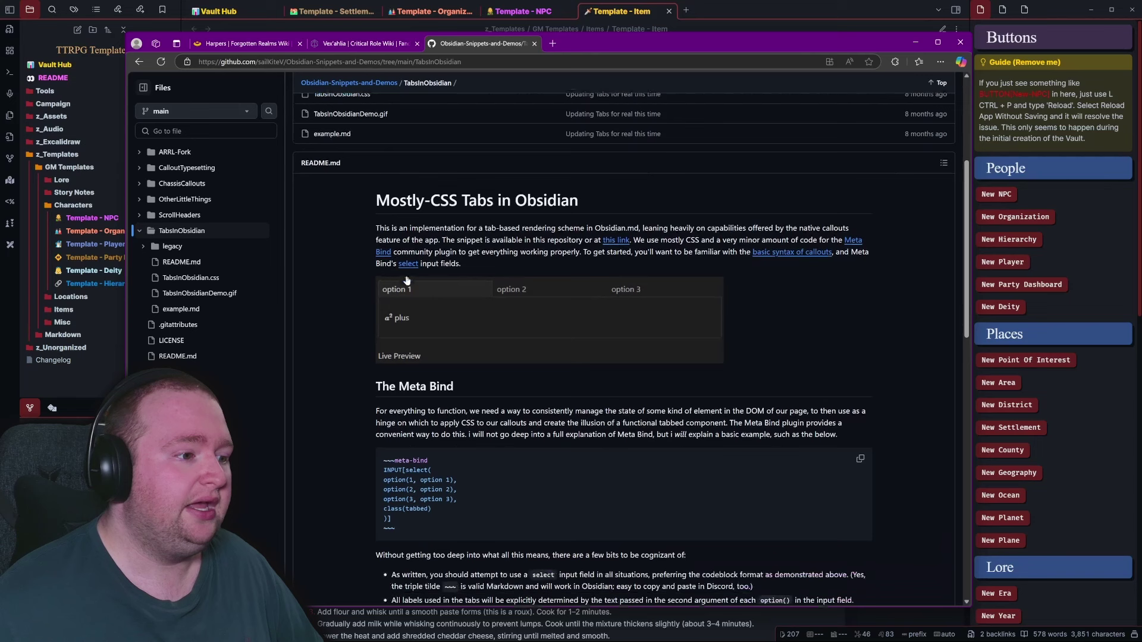
scroll(411, 276, down, 1)
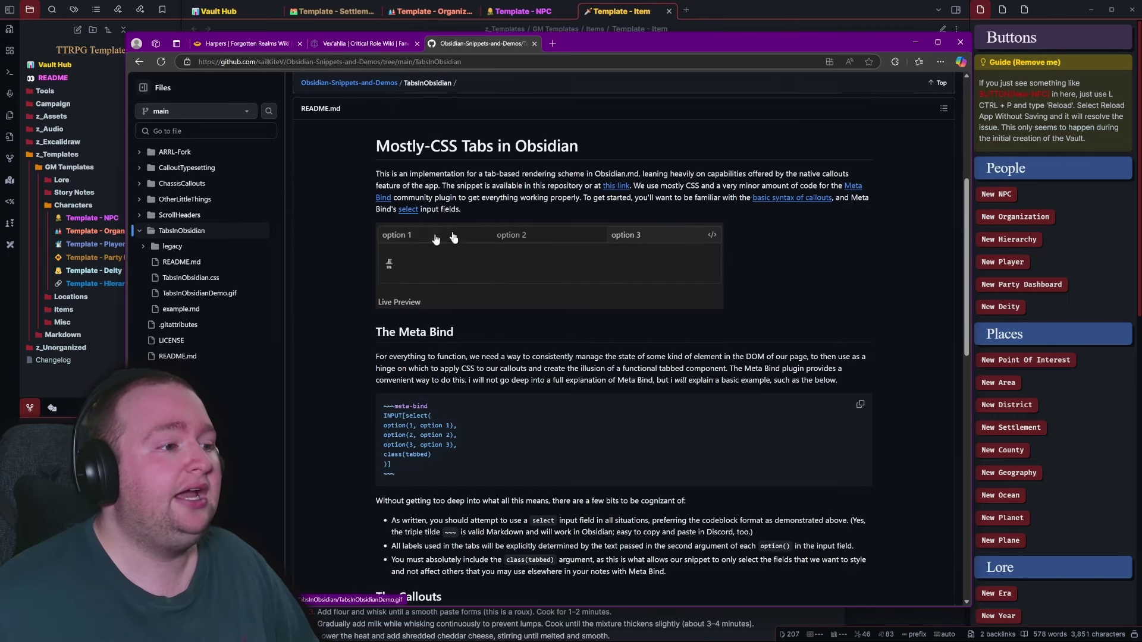
scroll(475, 249, down, 1)
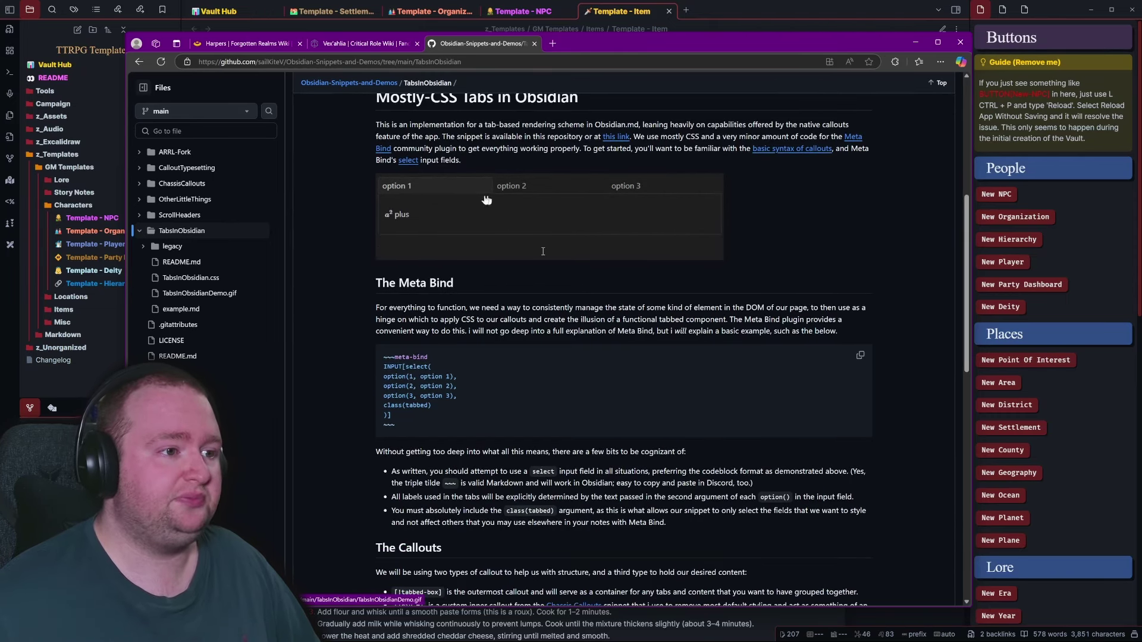
scroll(486, 200, down, 10)
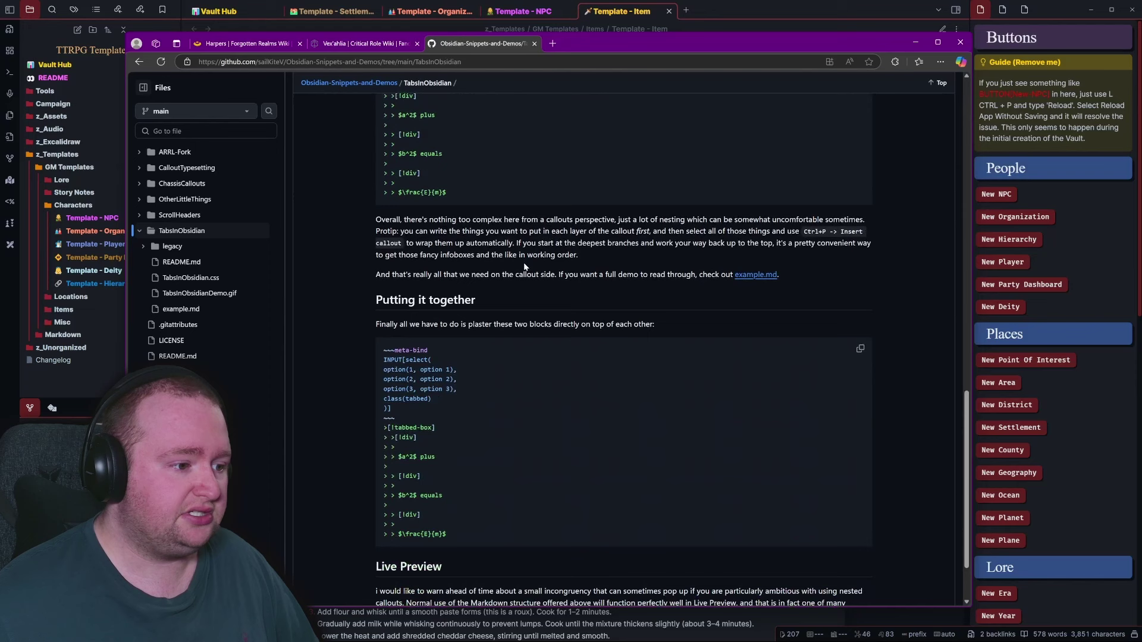
scroll(524, 266, down, 2)
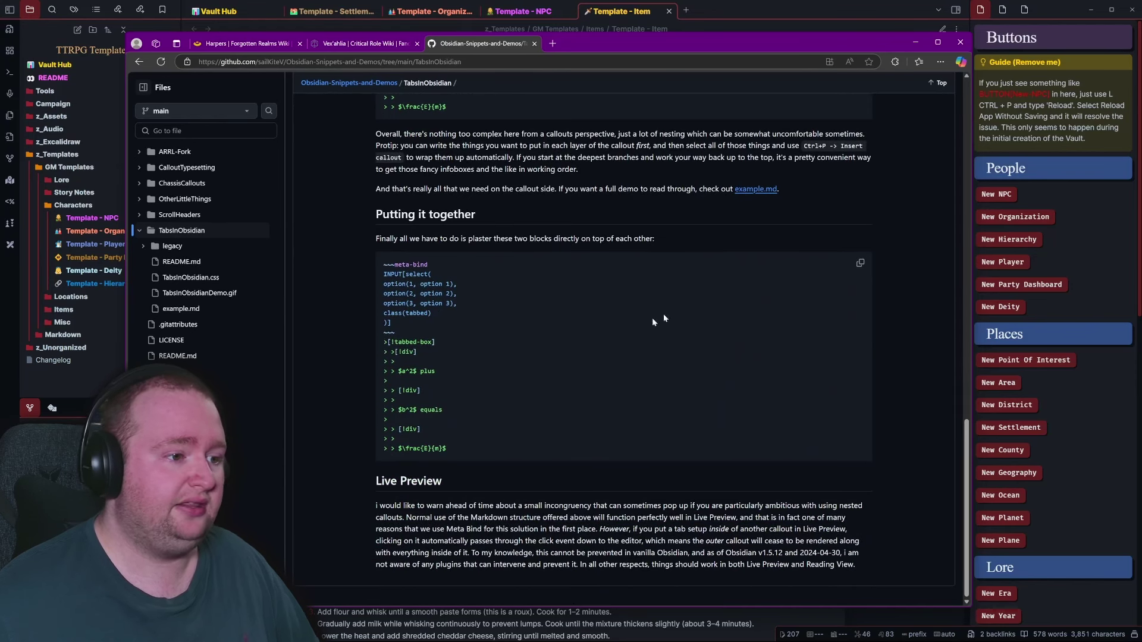
click(861, 265)
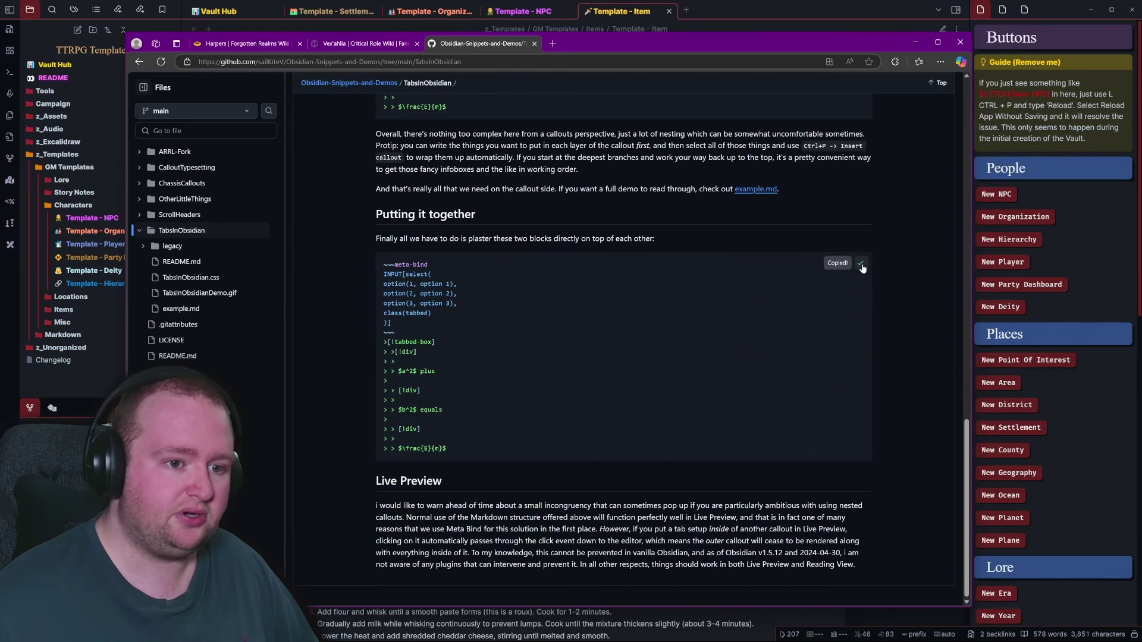
click(737, 19)
Step: Close all the open template notes, including Template - Item
click(376, 11)
click(376, 12)
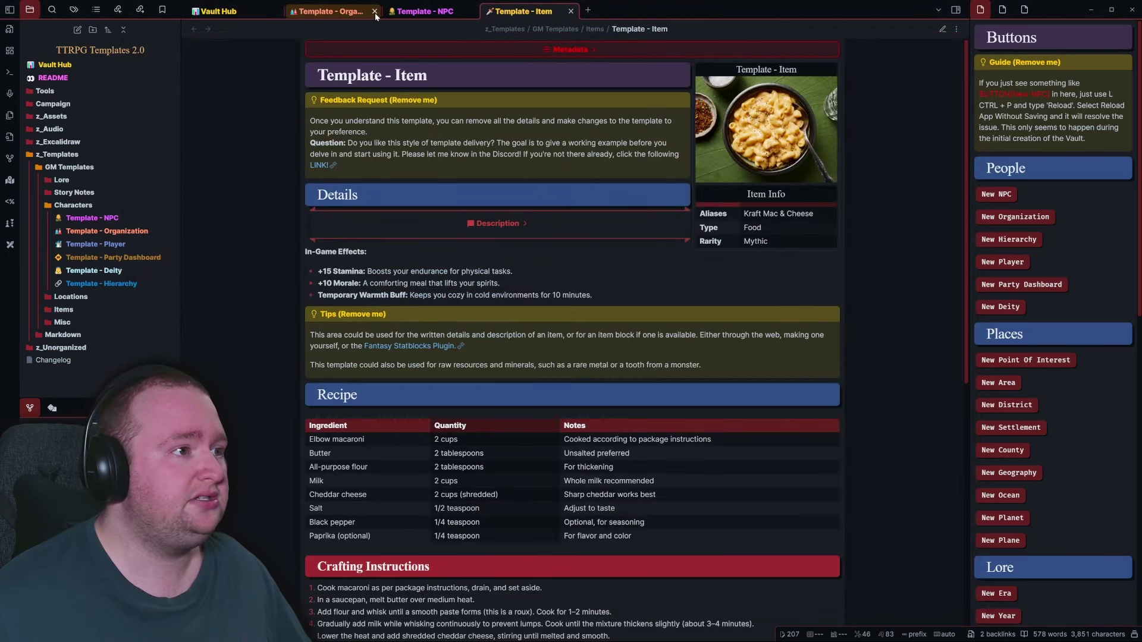
click(376, 12)
click(375, 12)
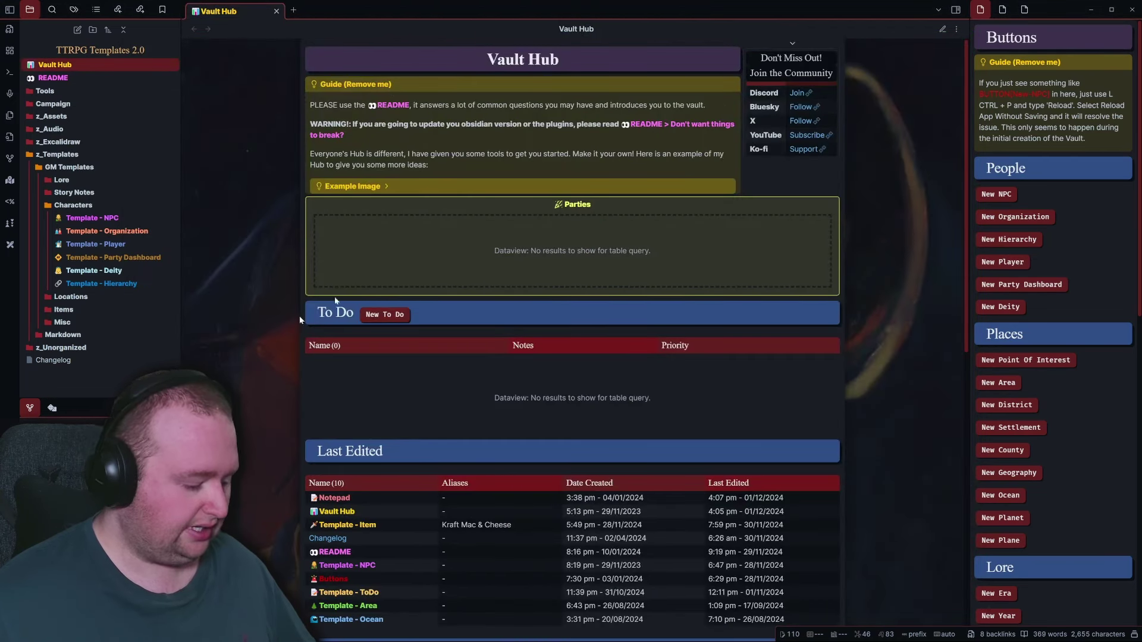
Step: Paste the tabs code into a new untitled note and view it in reading mode
click(76, 30)
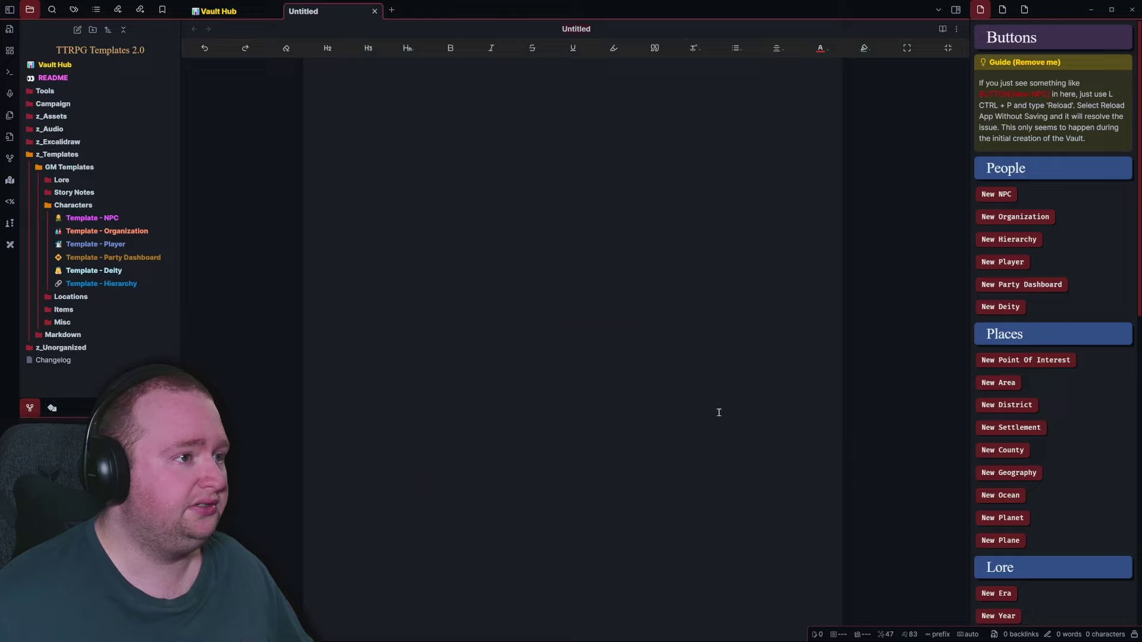
key(ctrl+v)
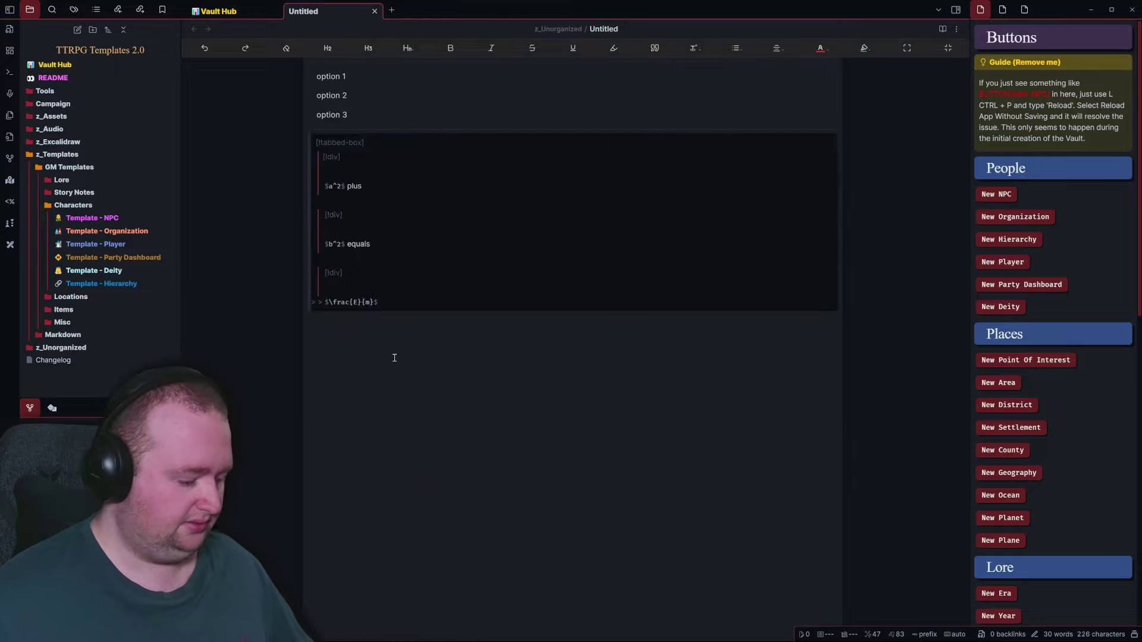
key(ctrl+e)
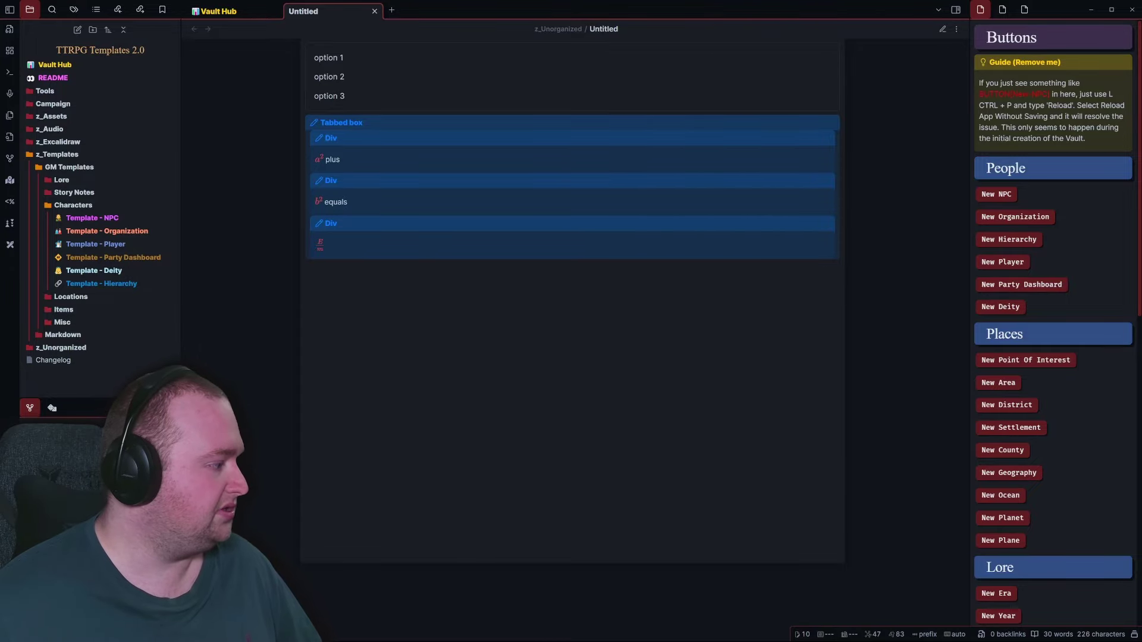
key(alt+Tab)
scroll(512, 352, up, 15)
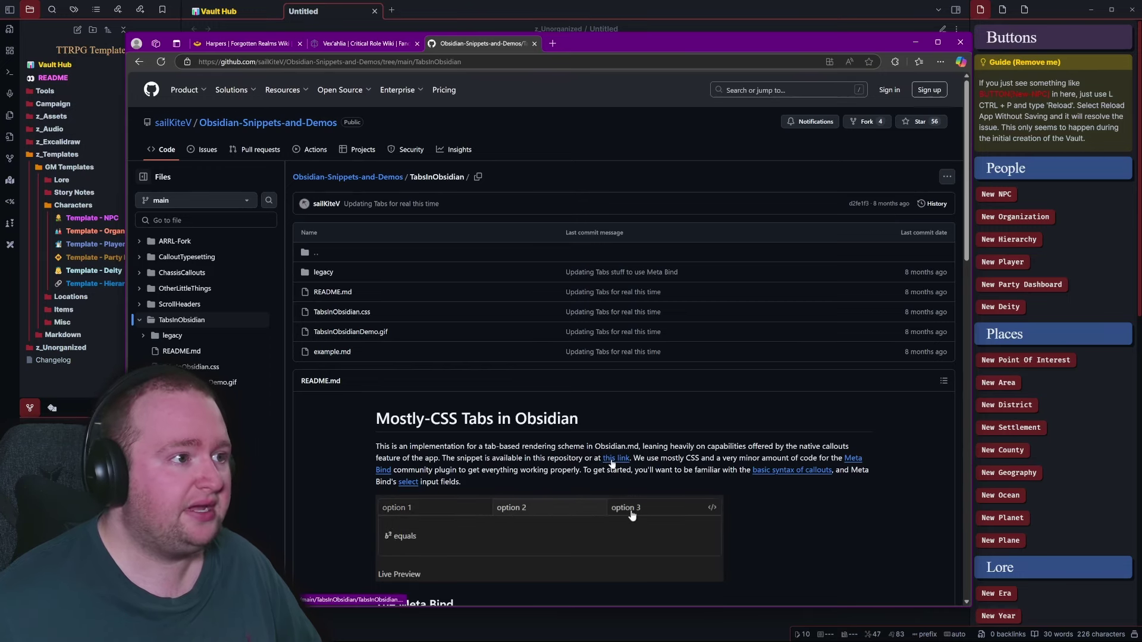
Step: Open TabsInObsidian.css from the README link and download the raw CSS file
click(613, 460)
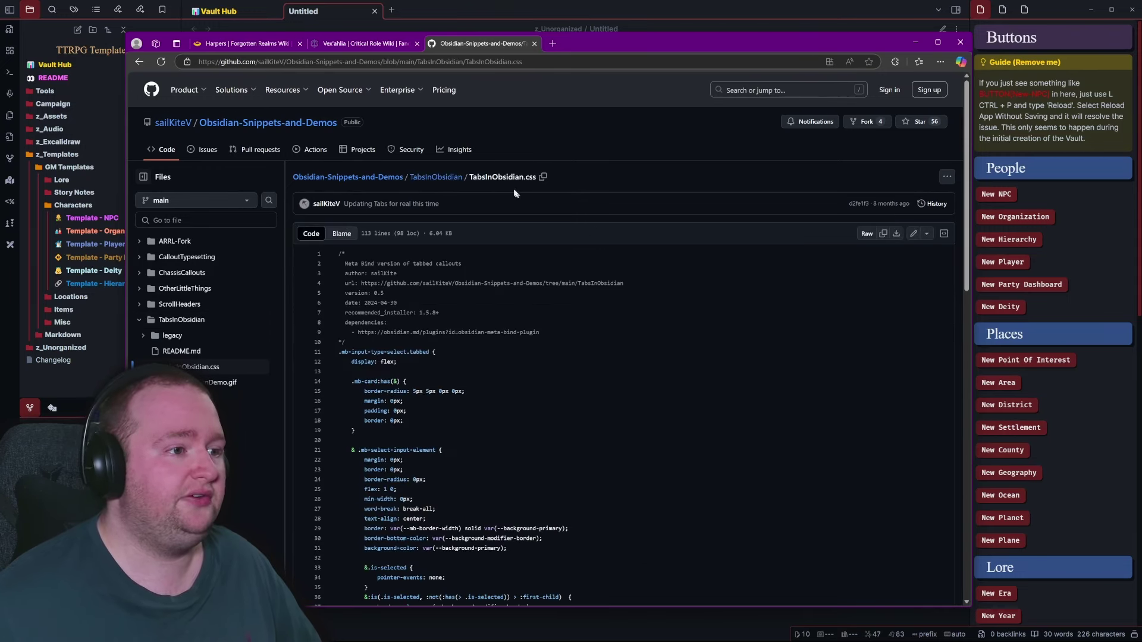
drag(470, 177, 533, 178)
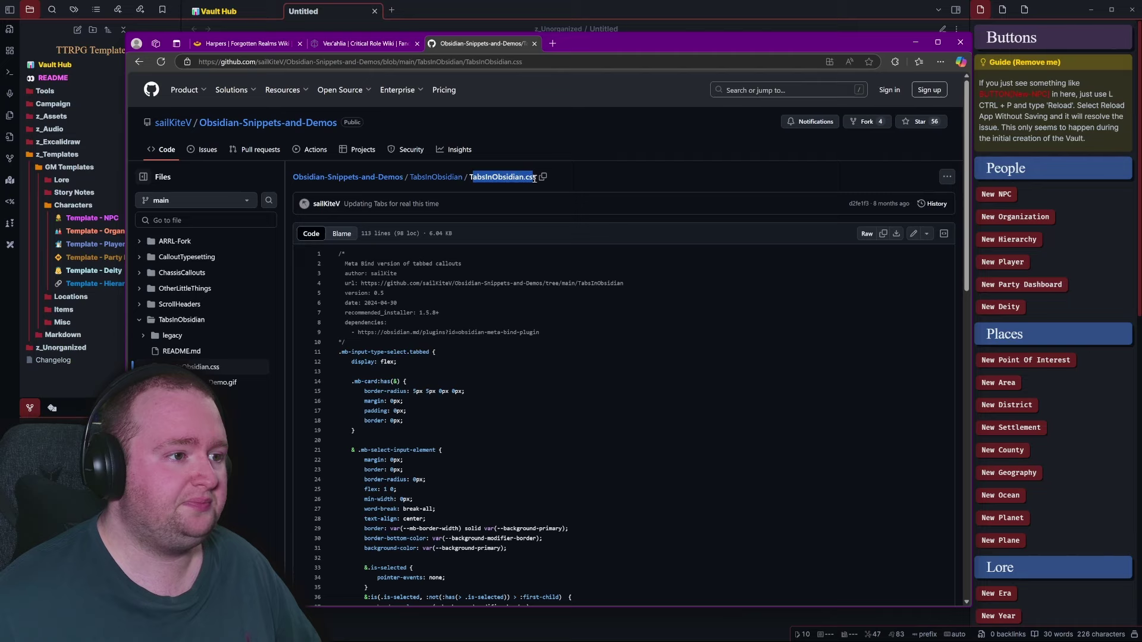
click(586, 177)
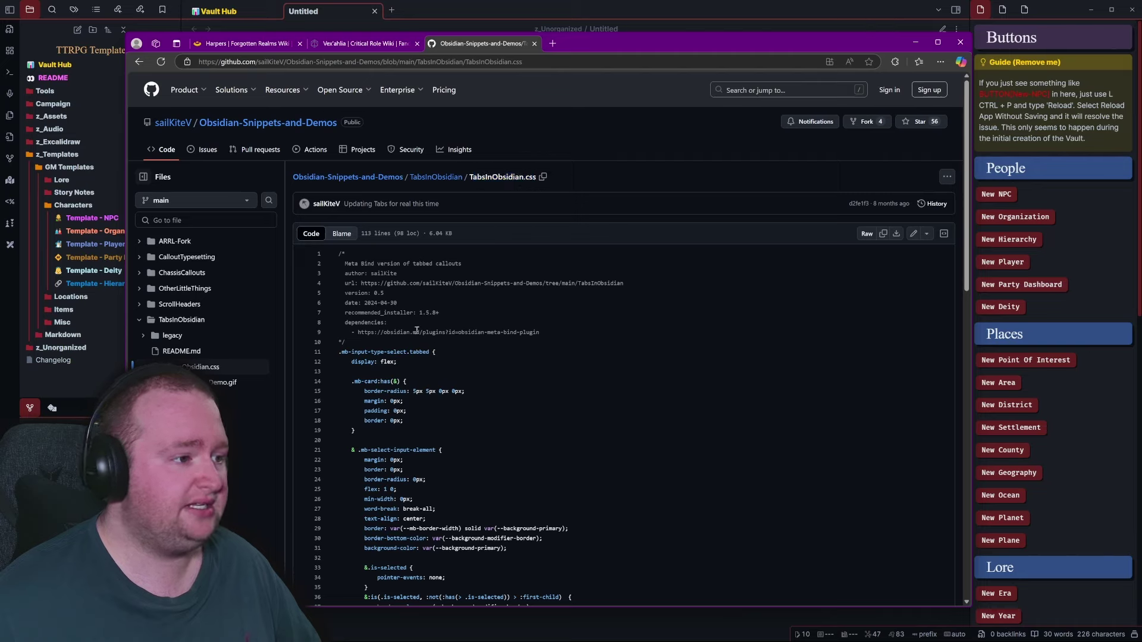
click(896, 234)
key(alt+Tab)
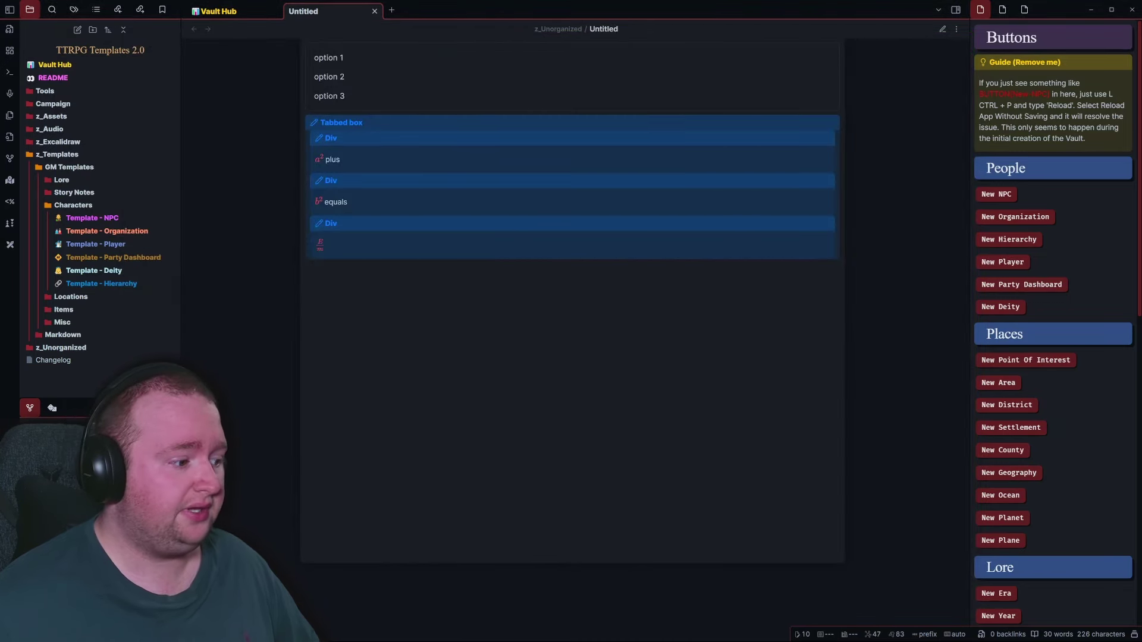
Step: Open the vault's CSS snippets folder from the Appearance settings in File Explorer
key(ctrl+comma)
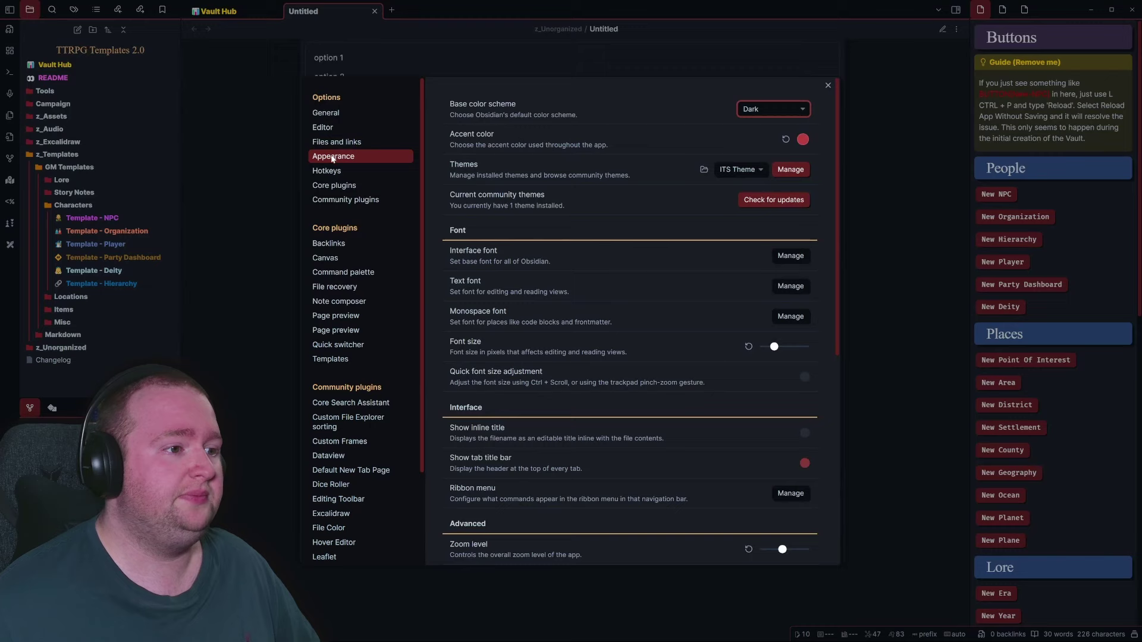
scroll(671, 322, down, 6)
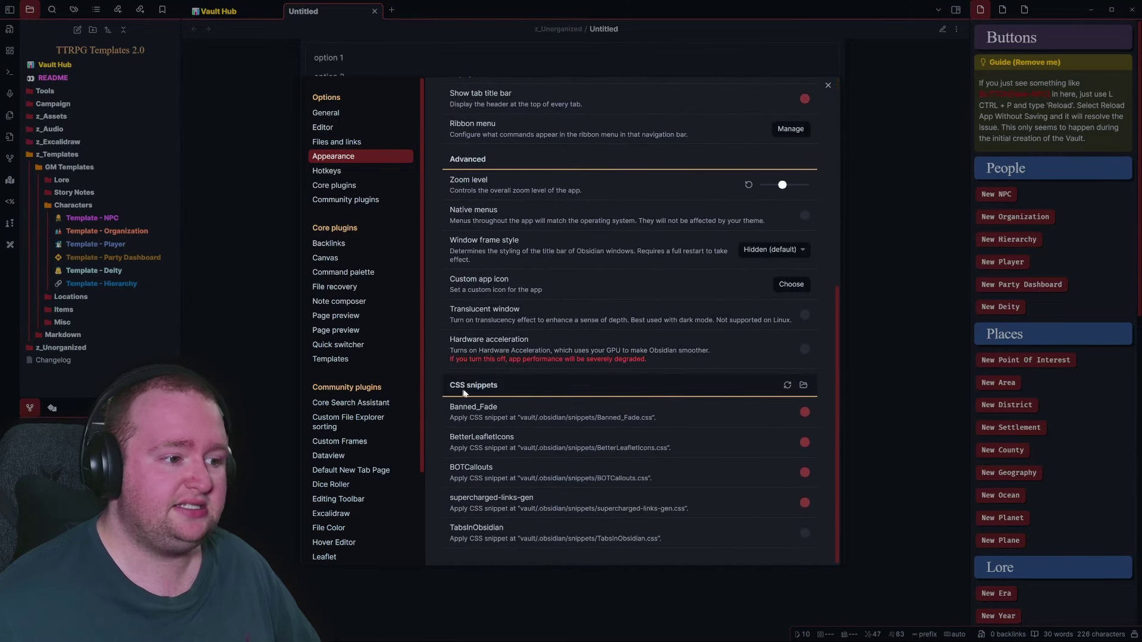
click(804, 385)
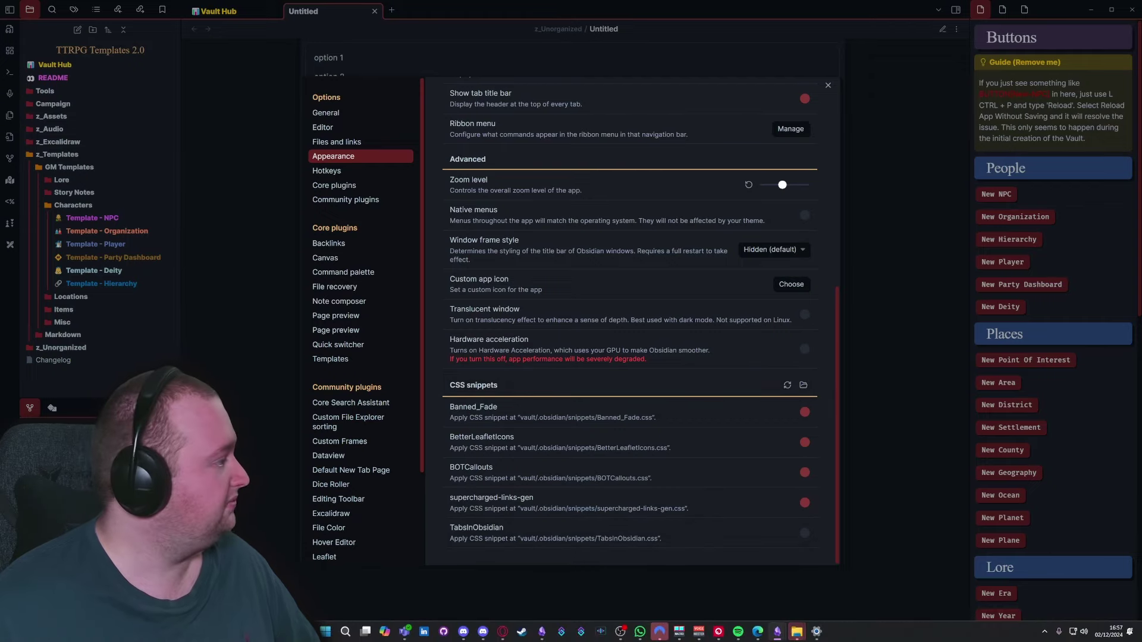
click(796, 632)
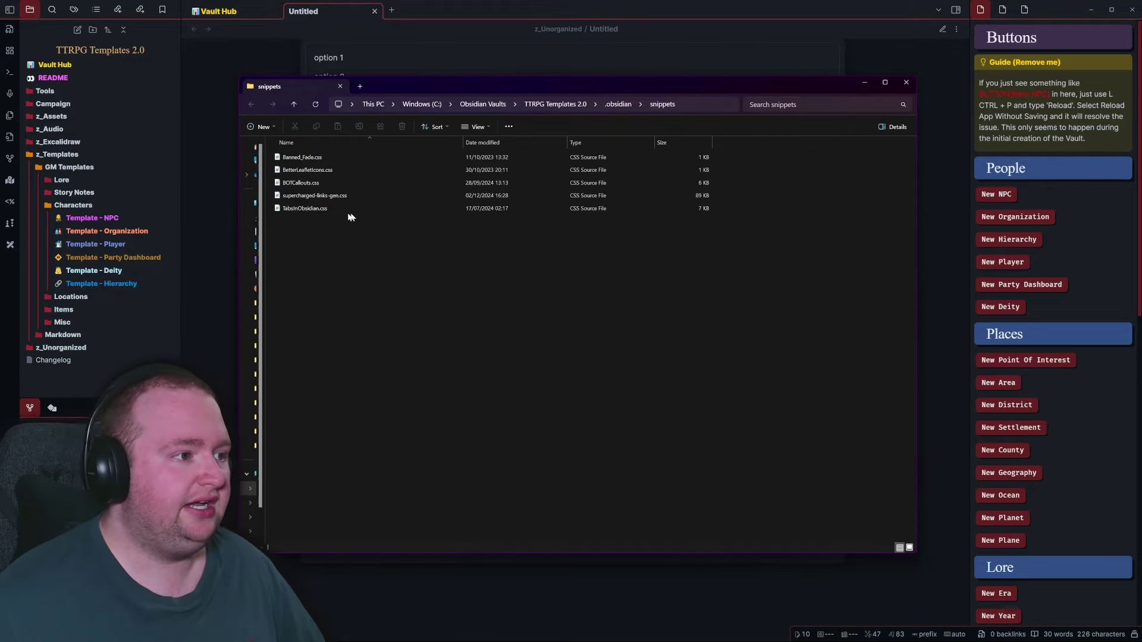
Step: Select TabsInObsidian.css in the snippets folder to confirm it's there
click(326, 209)
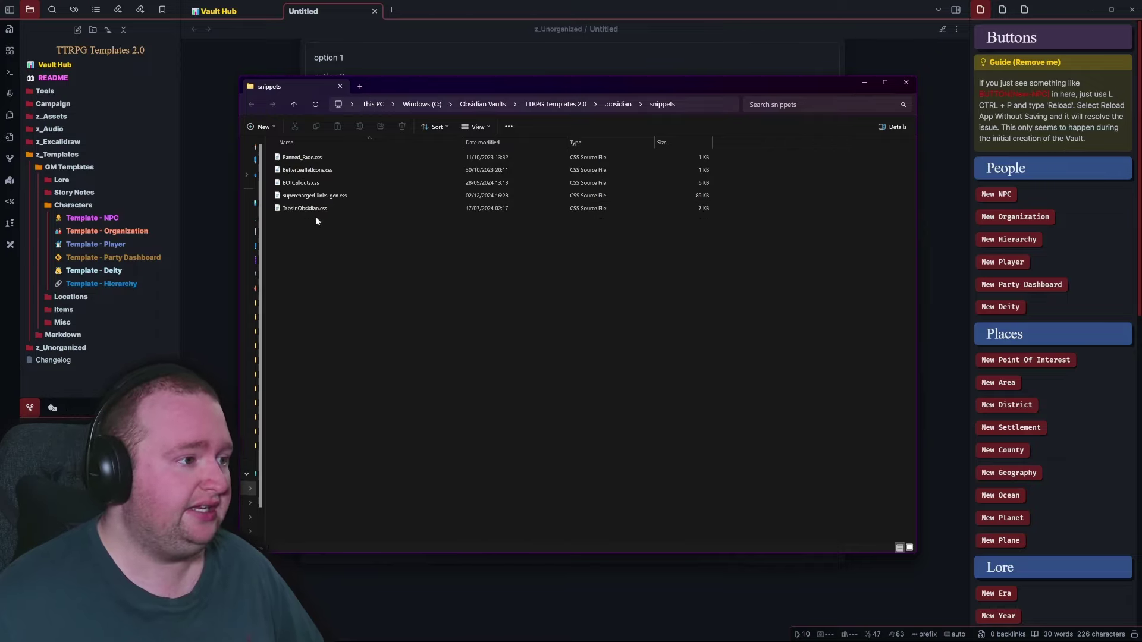
Step: Reload the CSS snippets in Appearance settings and turn on TabsInObsidian
click(205, 183)
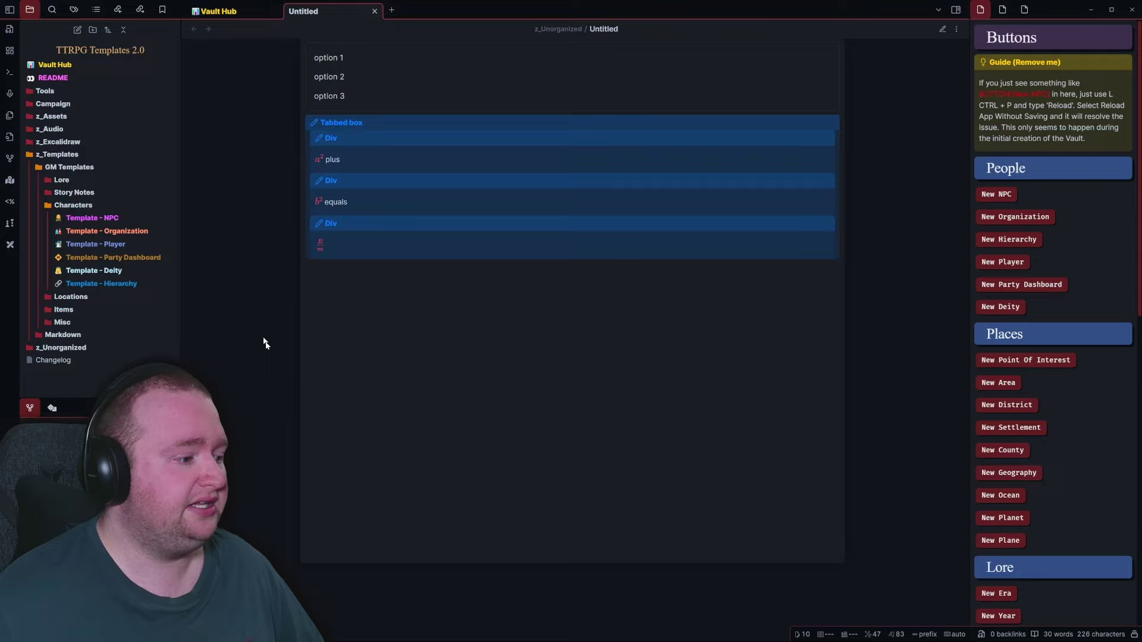
key(ctrl+comma)
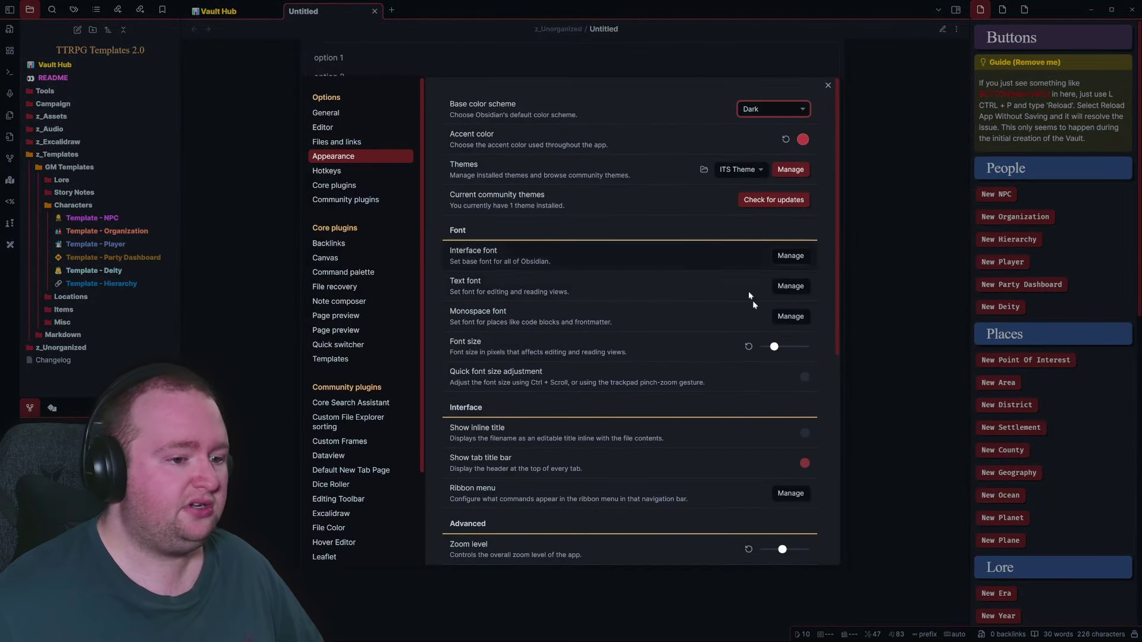
scroll(714, 333, down, 5)
scroll(711, 346, down, 1)
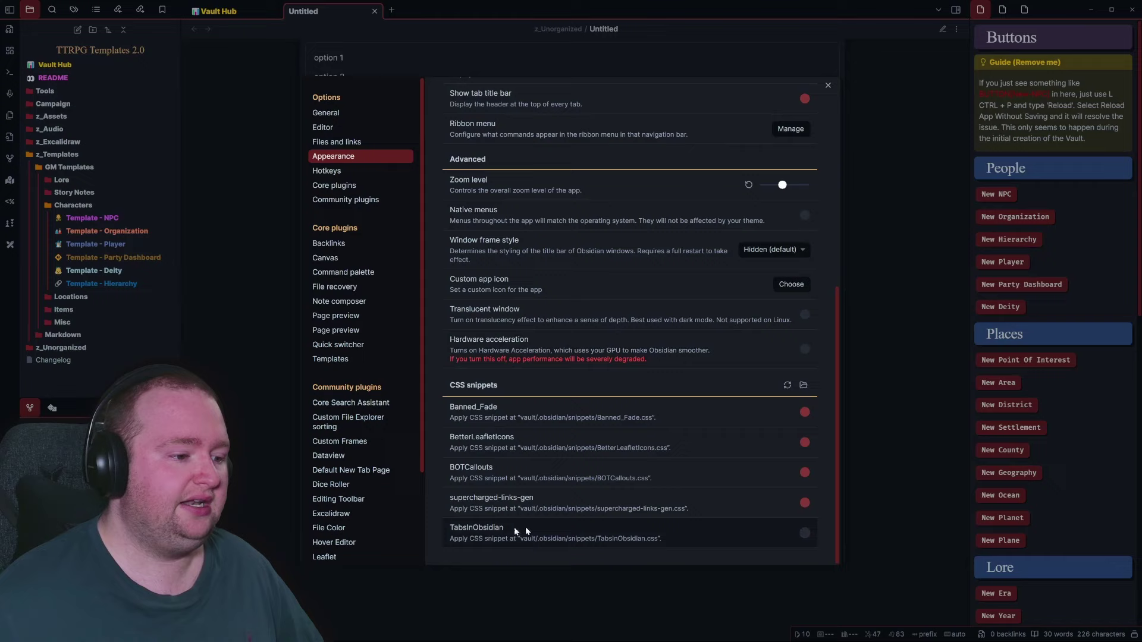
click(787, 386)
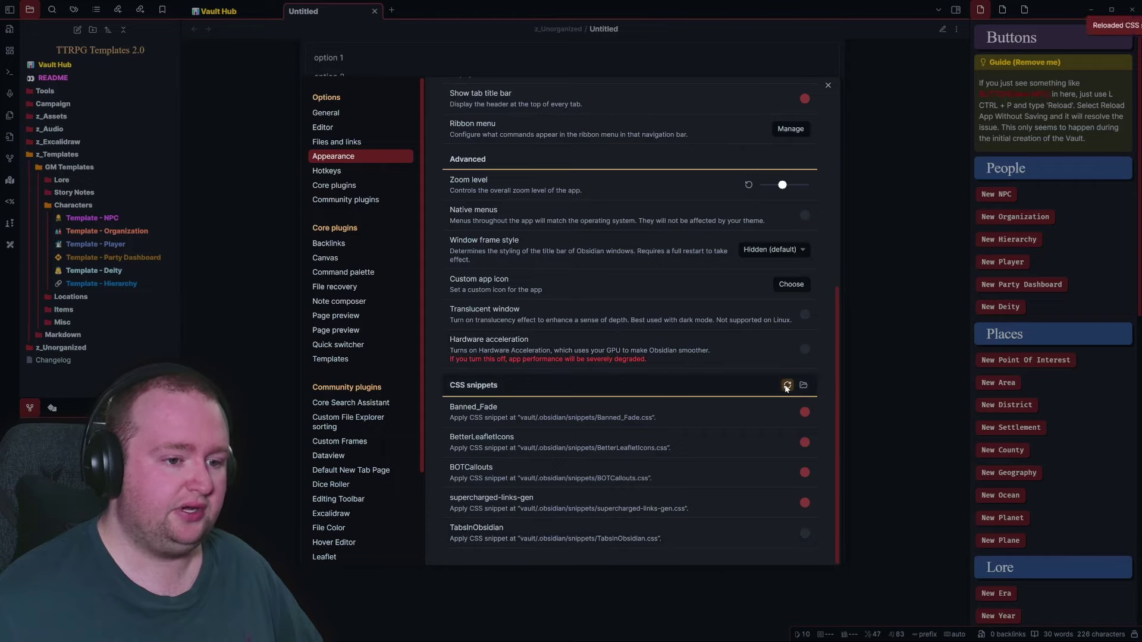
click(804, 534)
Step: Back in the note, switch the tabbed box to option 2, then option 3
click(827, 85)
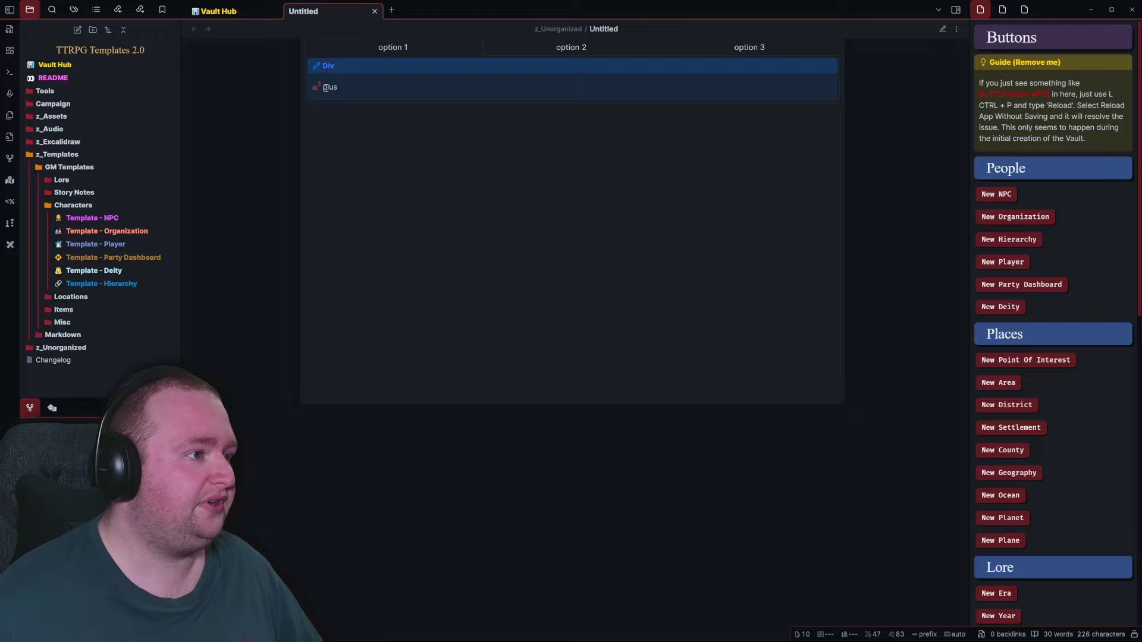
click(560, 51)
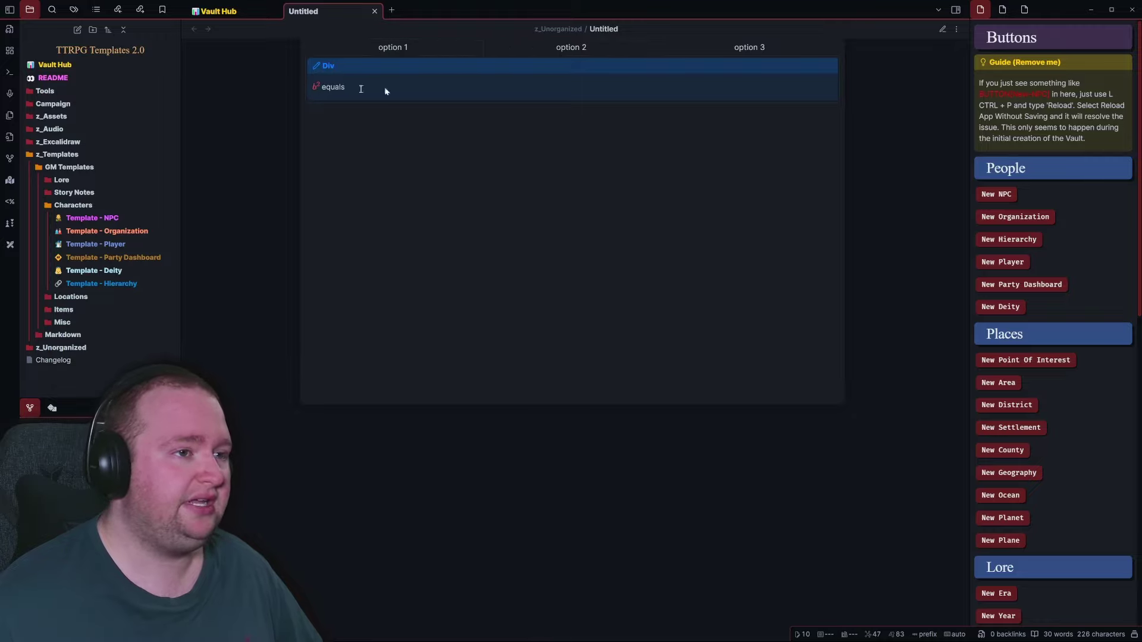
click(776, 48)
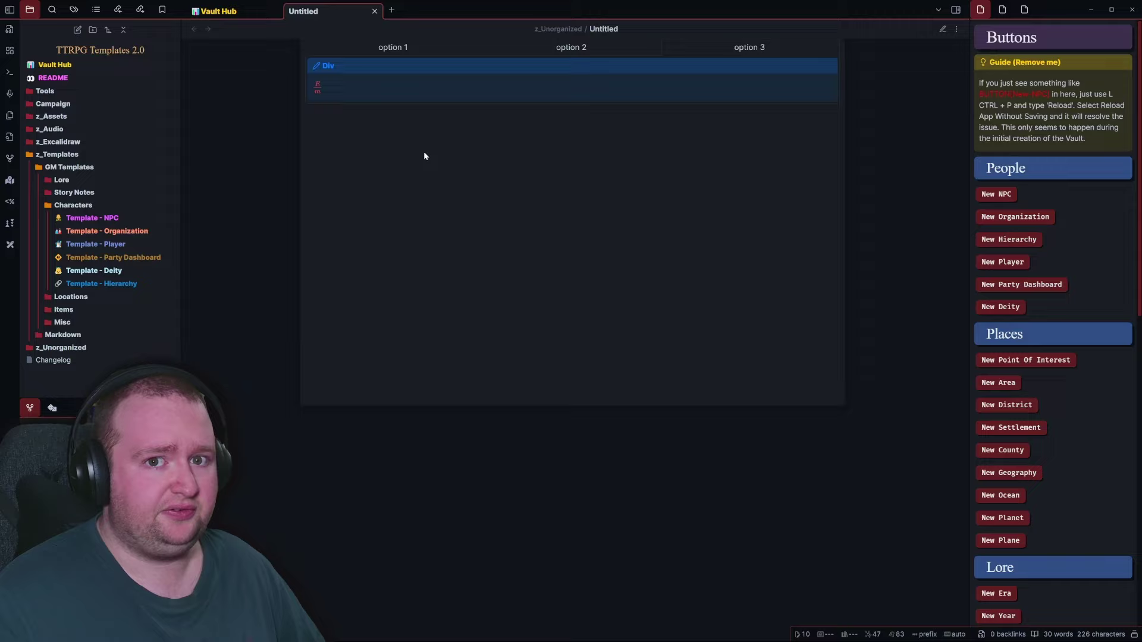
Step: In editing view, replace the first tab's $a^2$ text with an embed of PlaceholderImage.png
key(ctrl+e)
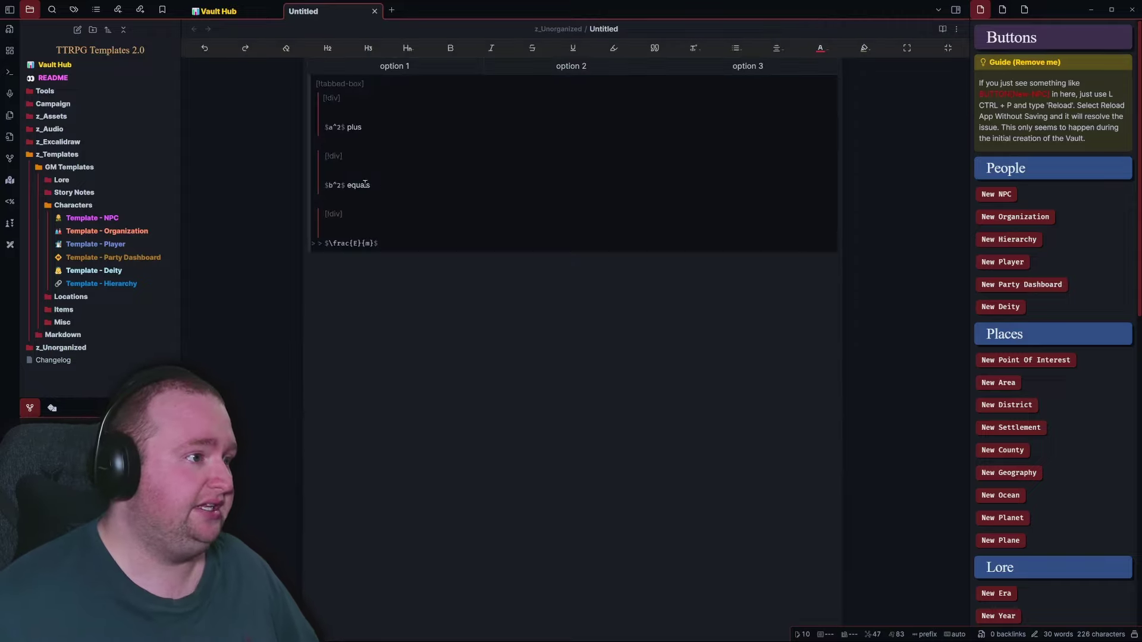
click(363, 128)
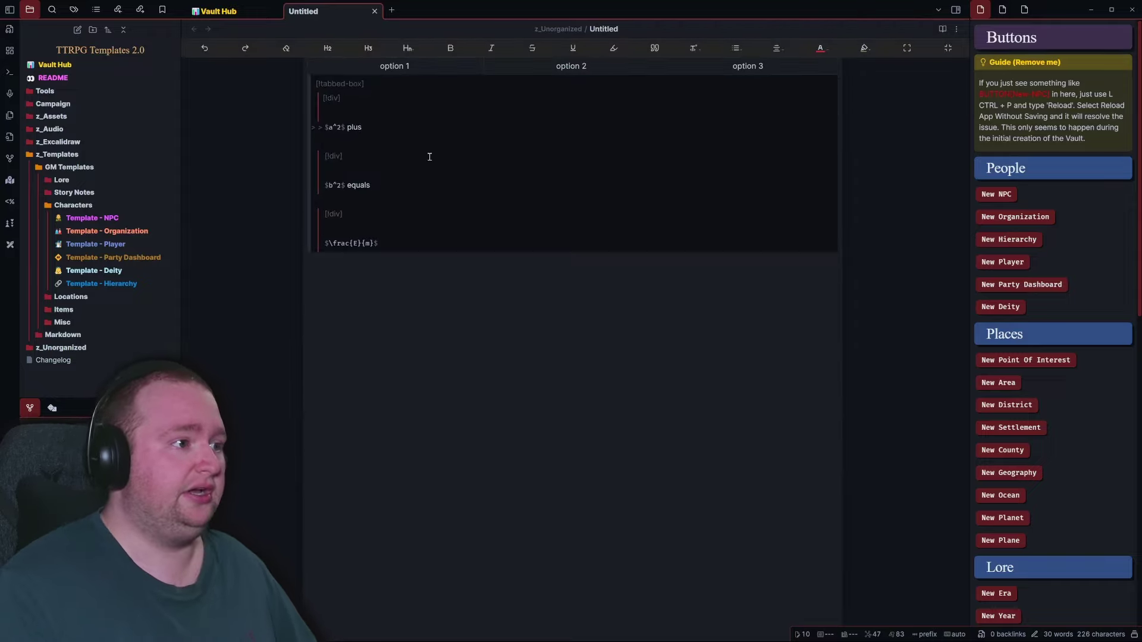
key(BackSpace)
key(BackSpace)
key(BackSpace)
key(BackSpace)
key(BackSpace)
key(BackSpace)
key(BackSpace)
key(BackSpace)
key(BackSpace)
key(BackSpace)
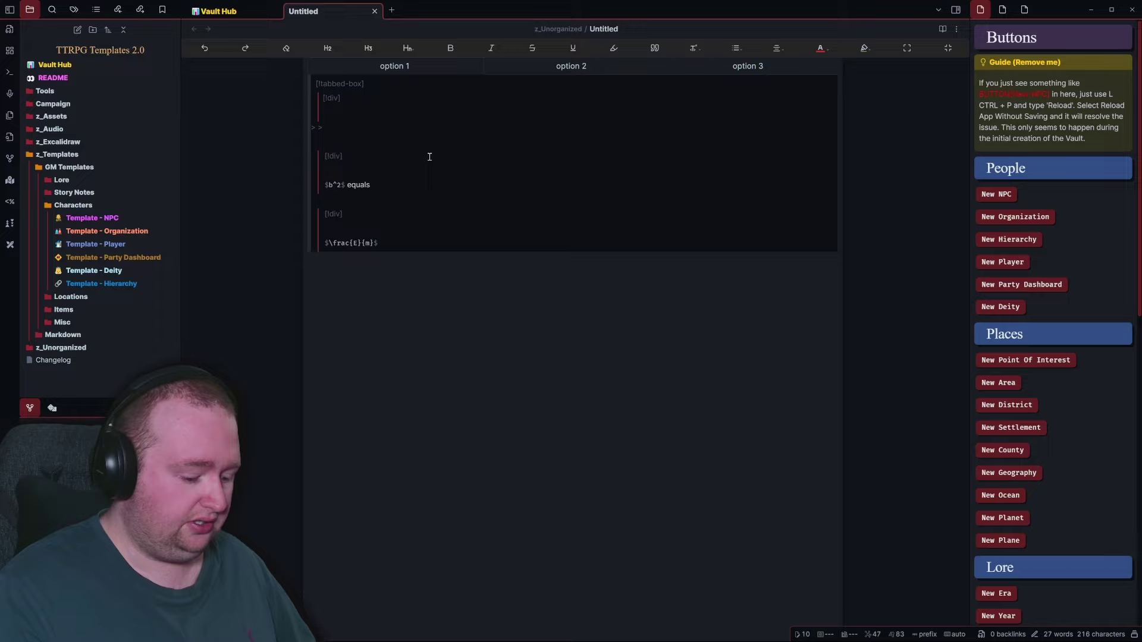
text(![[pla)
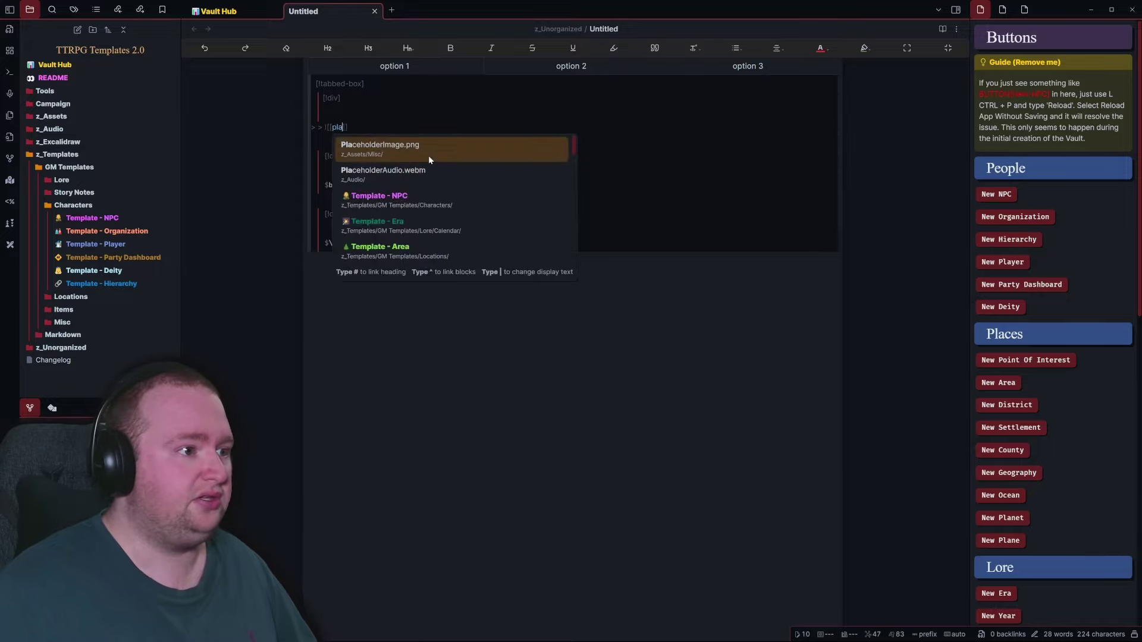
key(Return)
Step: Replace the second tab's $b^2$ text with a link to HubExample.png
click(390, 187)
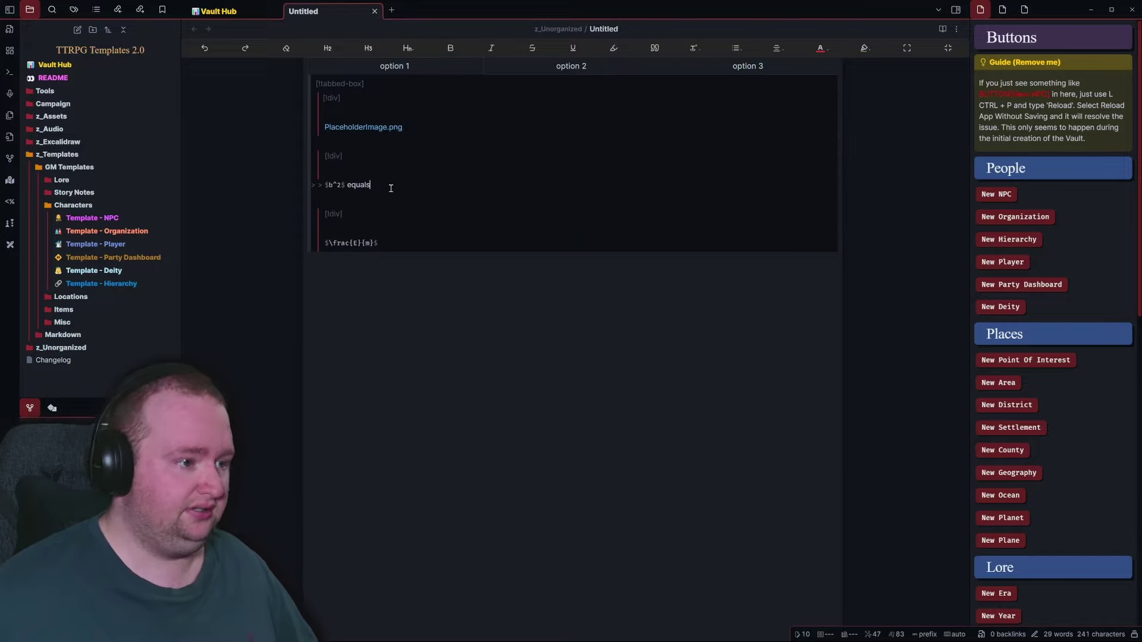
key(BackSpace)
key(BackSpace)
key(BackSpace)
key(BackSpace)
key(BackSpace)
key(BackSpace)
key(BackSpace)
key(BackSpace)
key(BackSpace)
key(BackSpace)
key(BackSpace)
key(BackSpace)
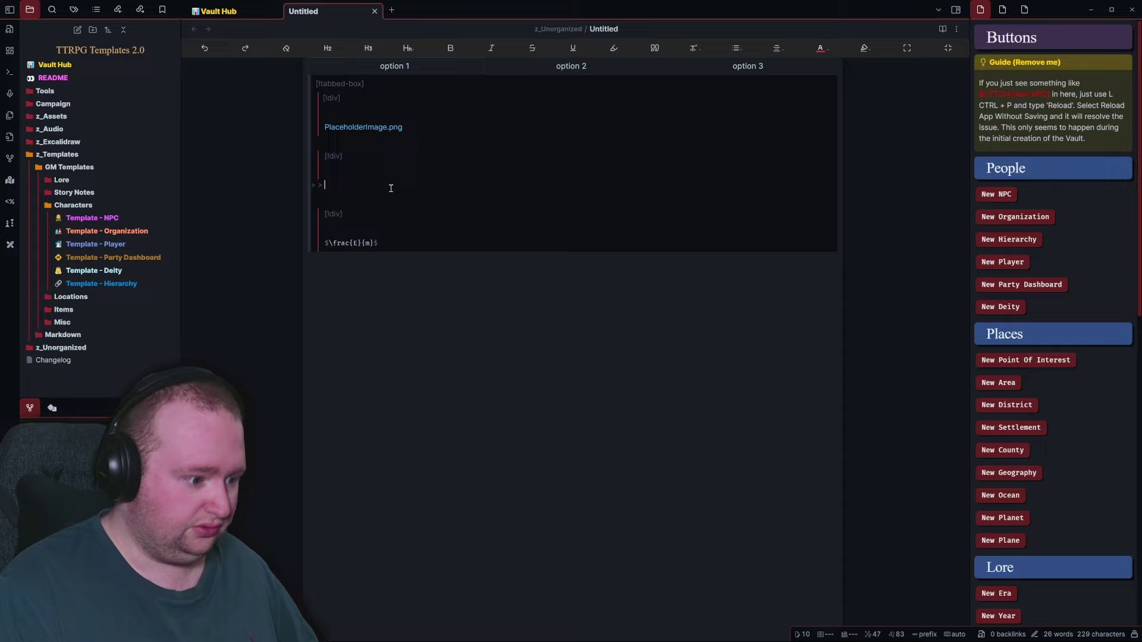
text([[)
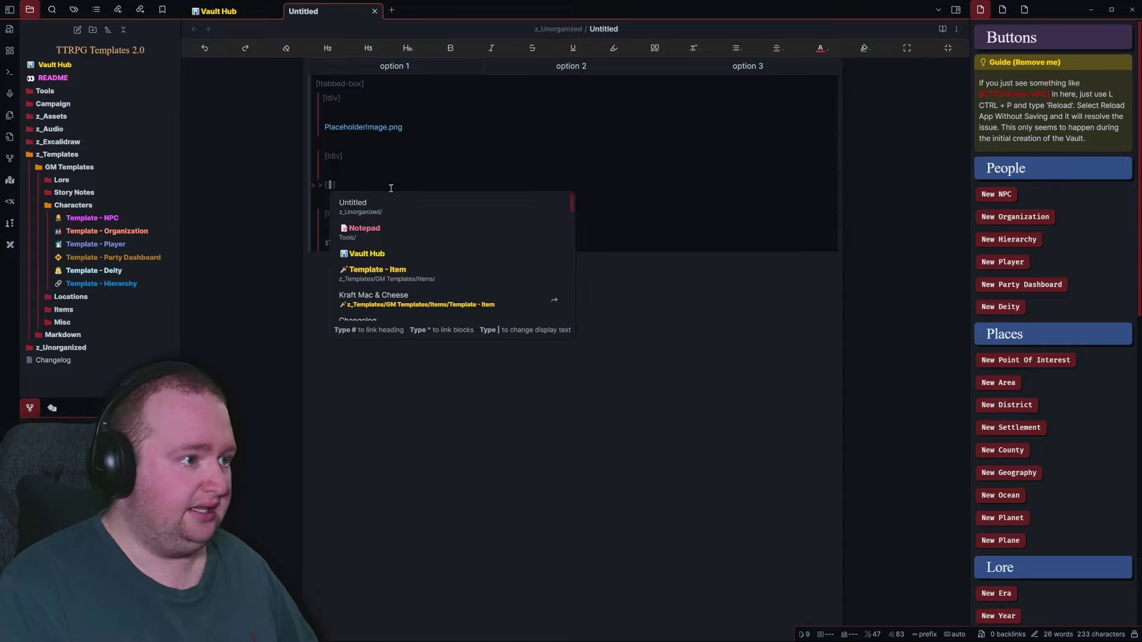
key(BackSpace)
key(BackSpace)
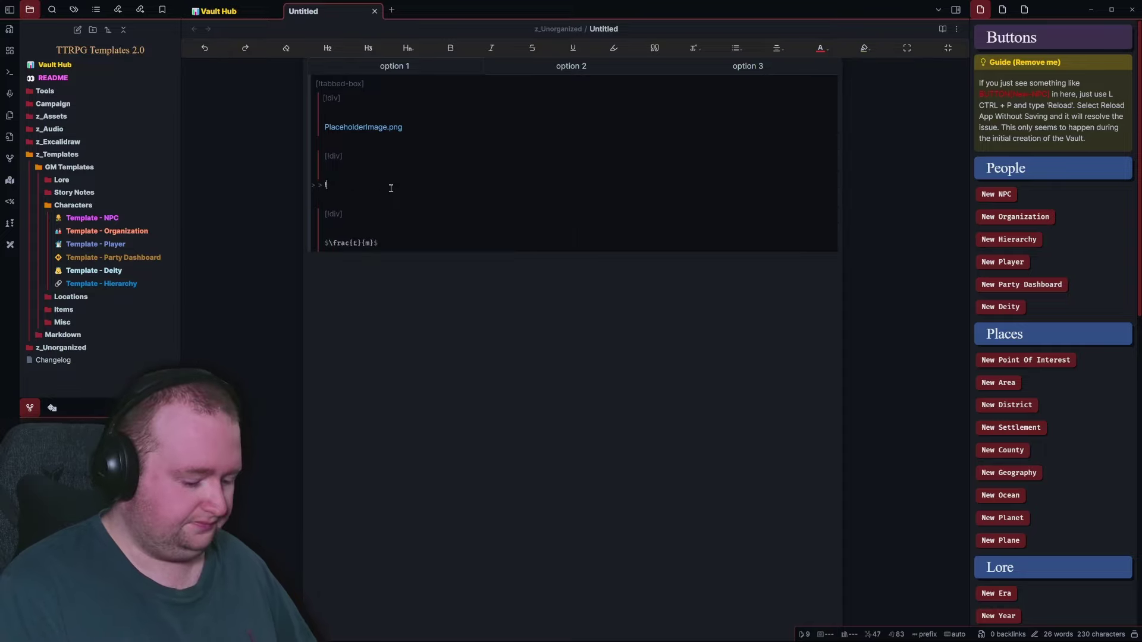
text(!)
key(BackSpace)
text([[)
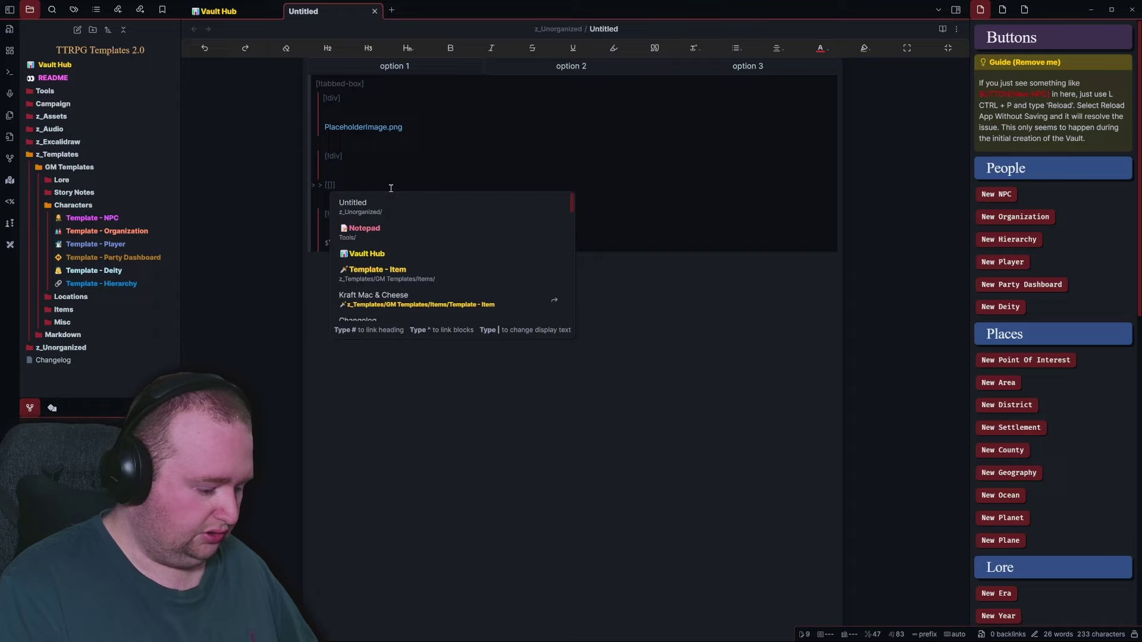
text(HUB)
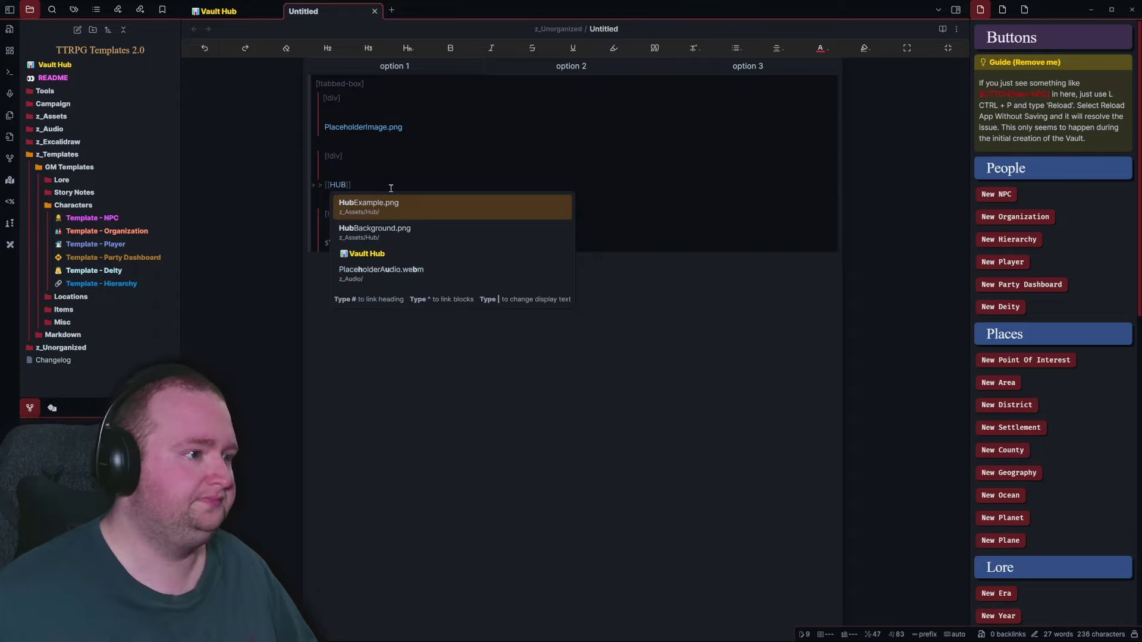
click(405, 207)
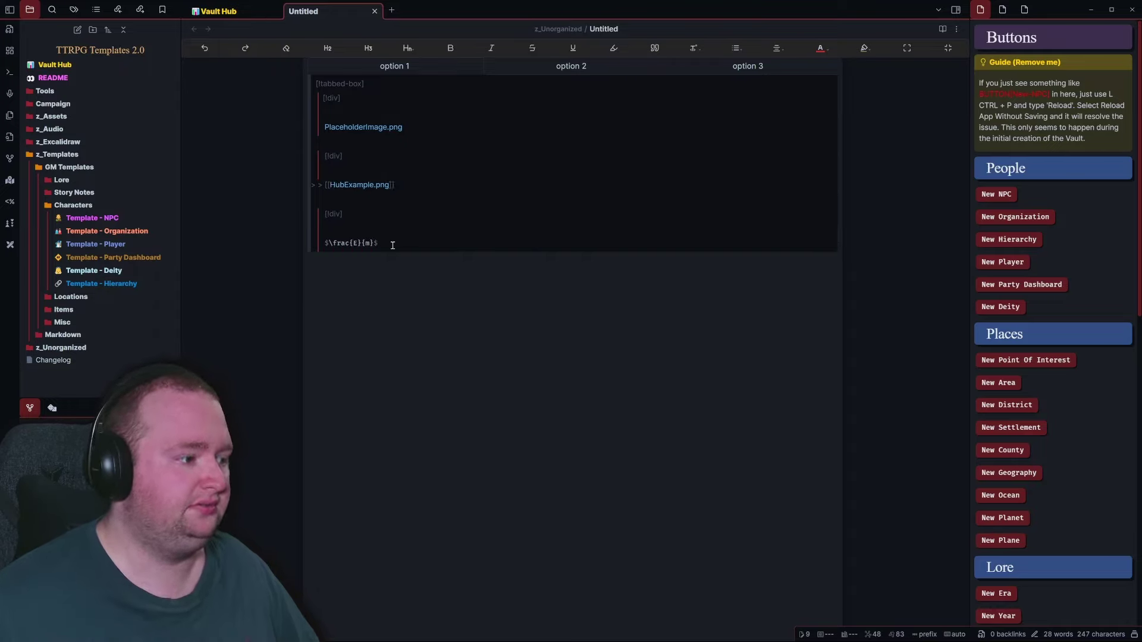
Step: Swap the third tab's $\frac{E}{m}$ formula for a Mac&Cheese.webp link and preview the note
click(426, 243)
key(BackSpace)
key(BackSpace)
key(BackSpace)
key(BackSpace)
key(BackSpace)
key(BackSpace)
key(BackSpace)
key(BackSpace)
key(BackSpace)
key(BackSpace)
key(BackSpace)
key(BackSpace)
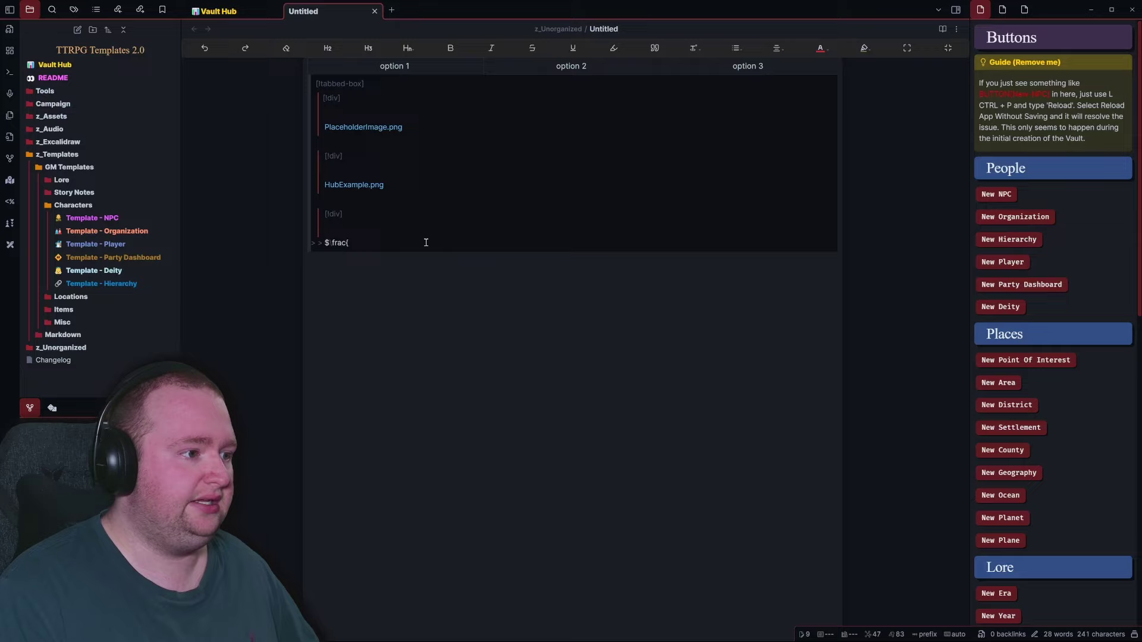
key(BackSpace)
text([[M)
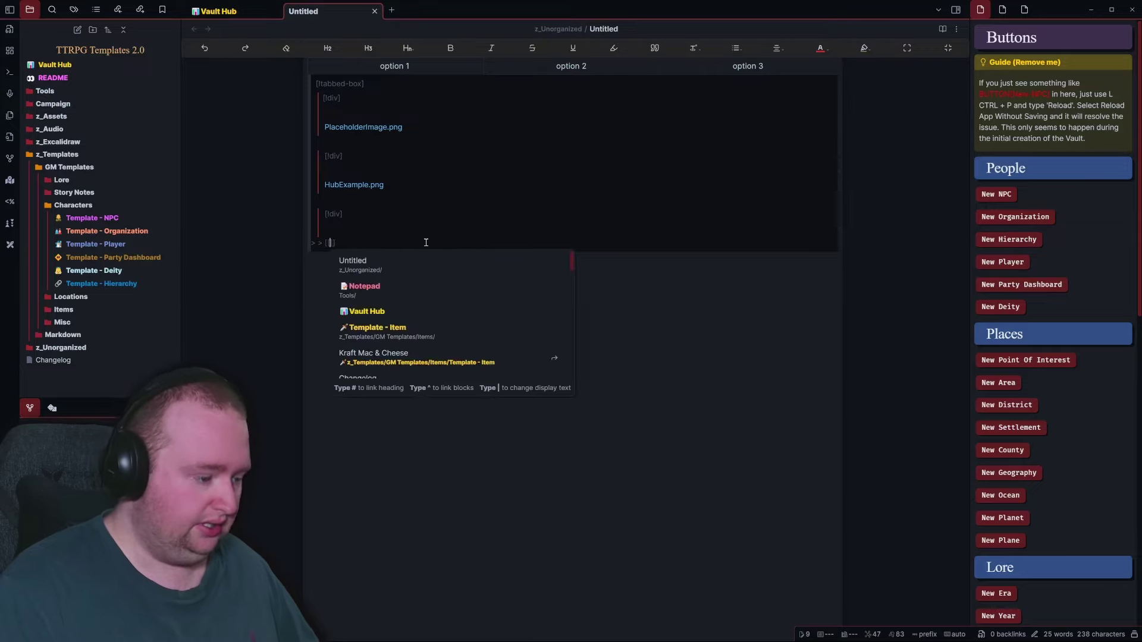
text(ac)
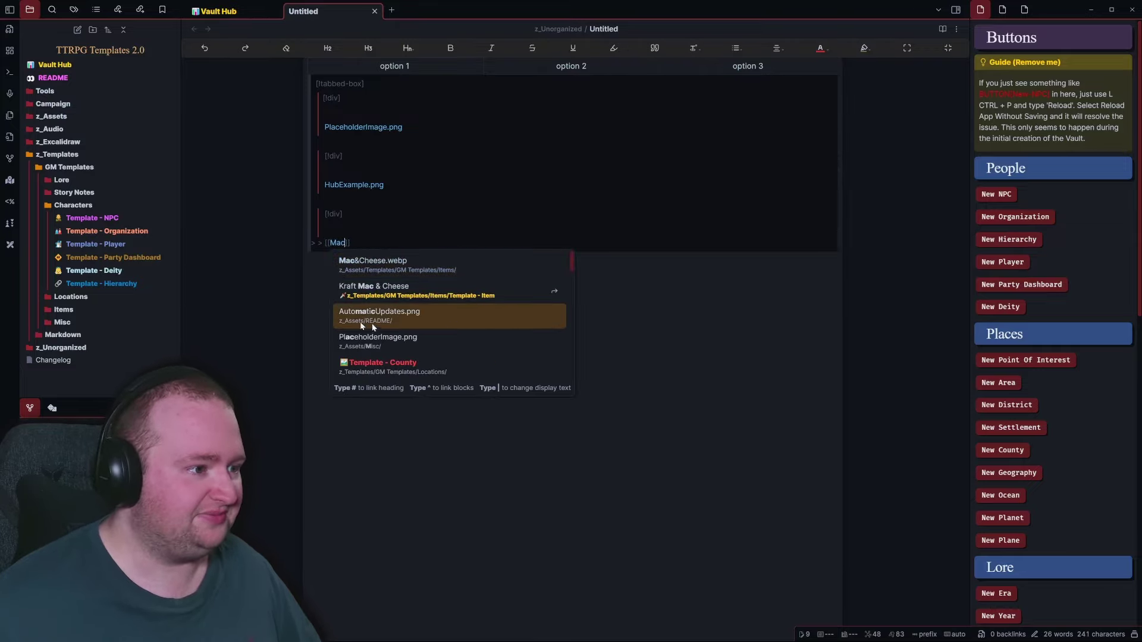
click(425, 265)
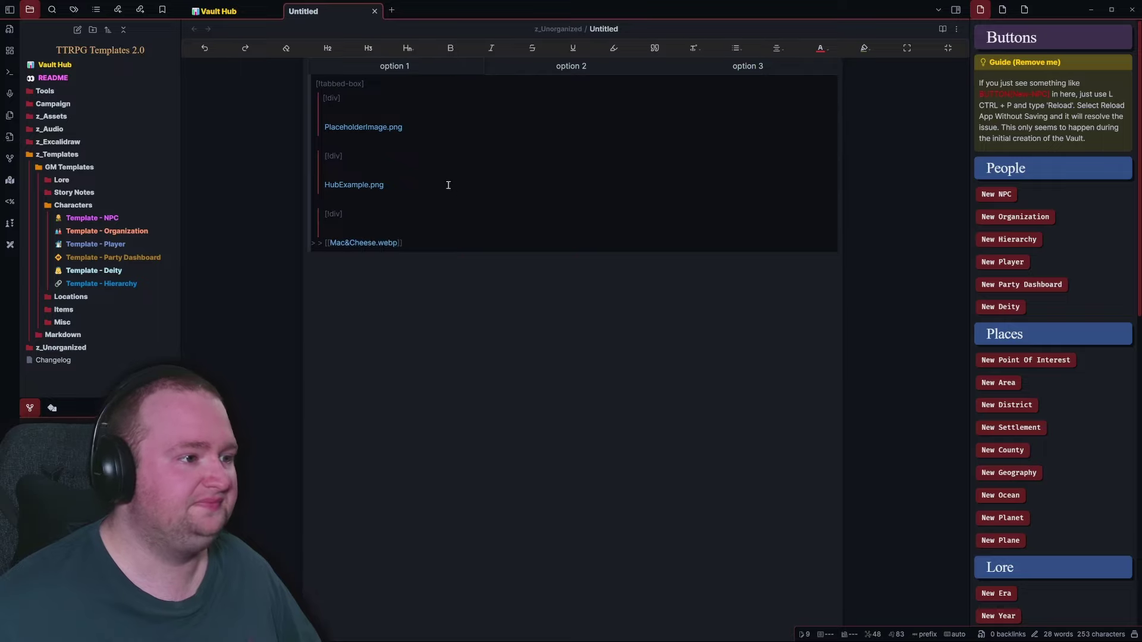
key(ctrl+e)
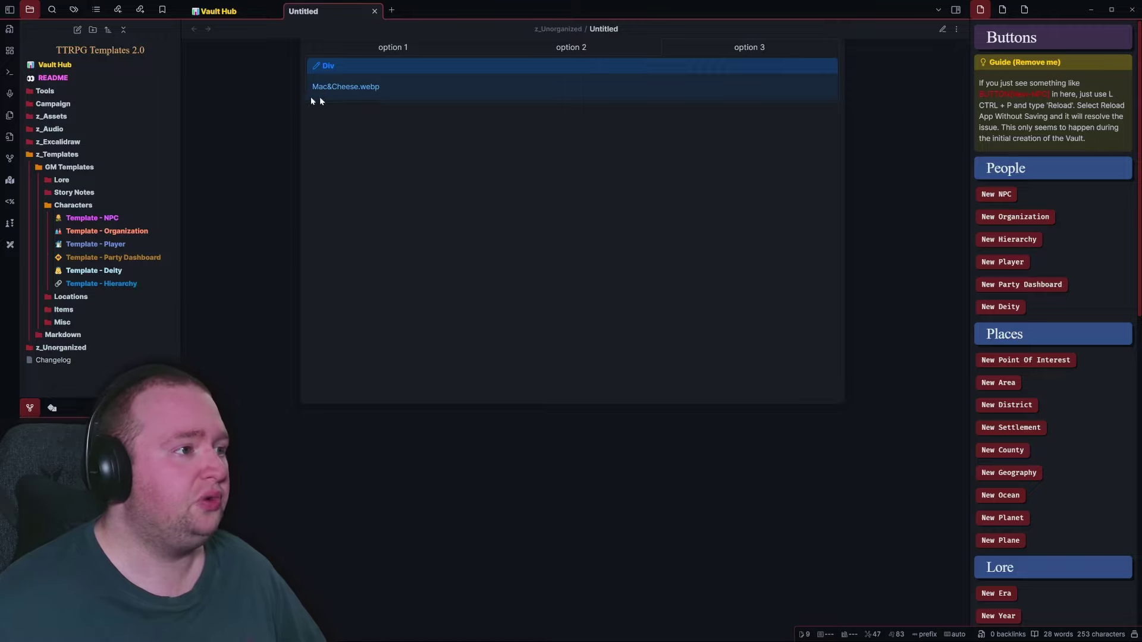
Step: Check the option 2, option 3 and option 1 tabs in reading view
click(582, 48)
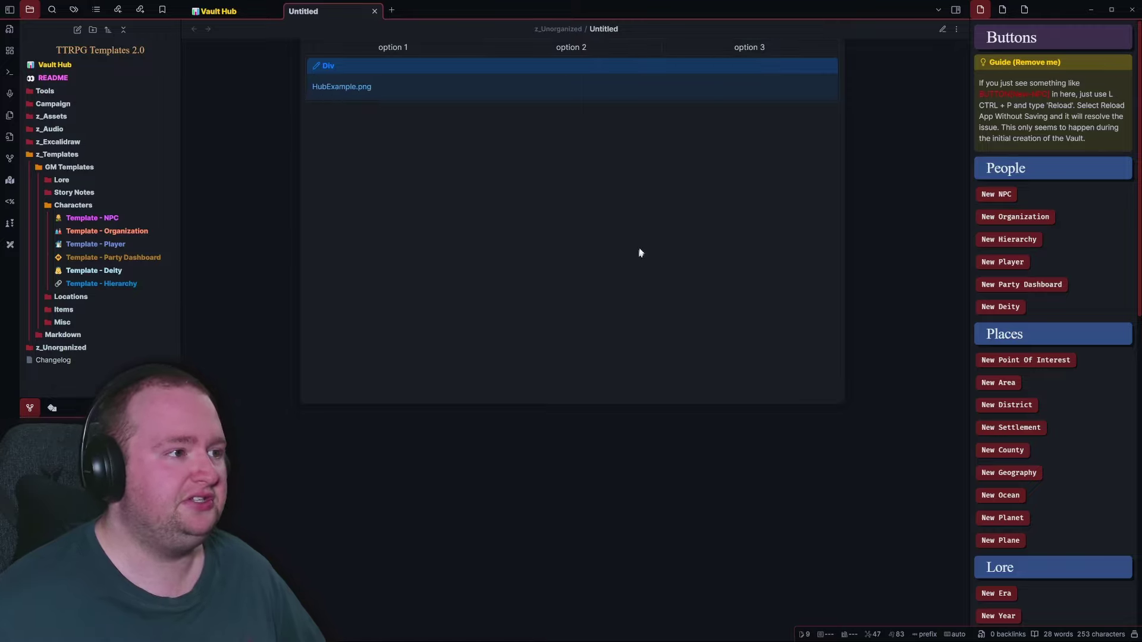
click(729, 52)
click(354, 47)
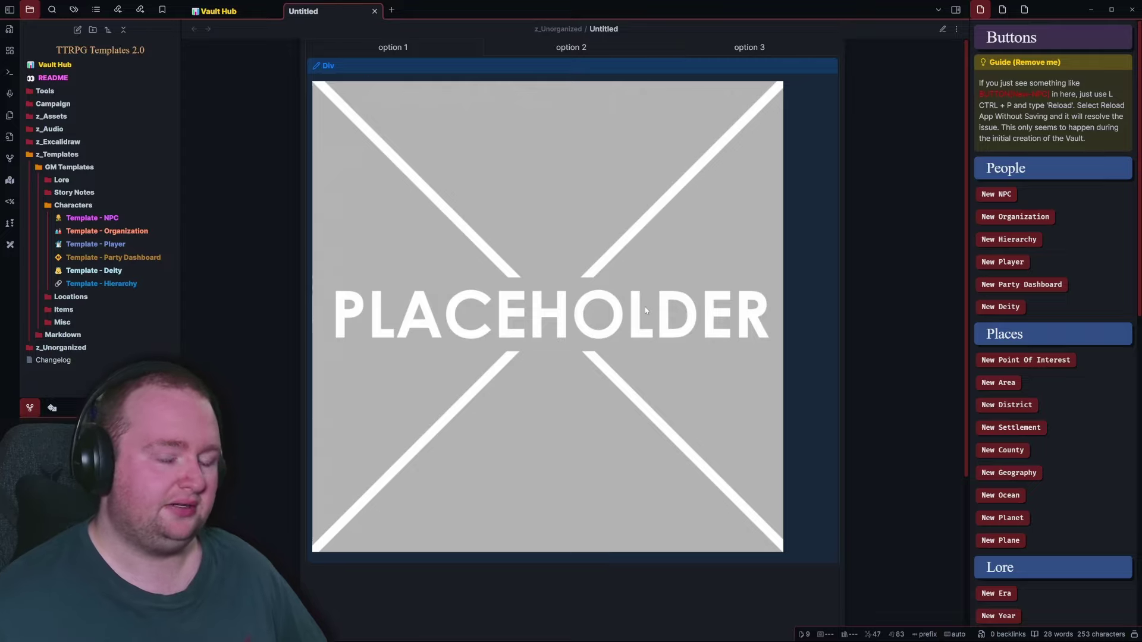
Step: Back in the source, prefix the HubExample.png and Mac&Cheese.webp links with ! to embed them
key(ctrl+e)
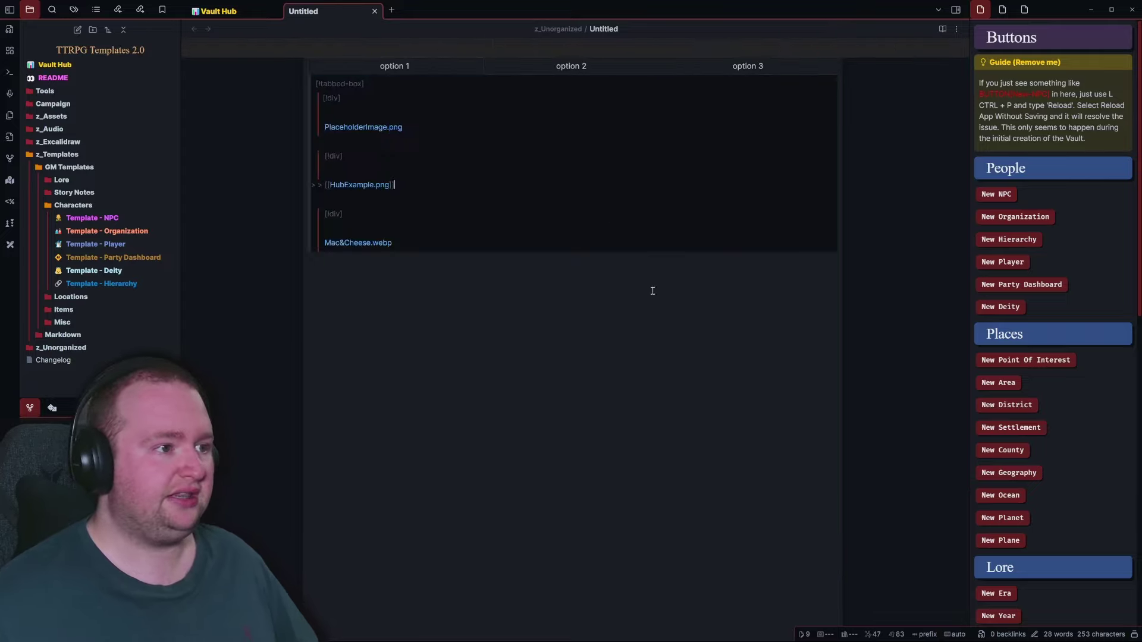
key(Up)
key(Up)
key(Up)
key(Up)
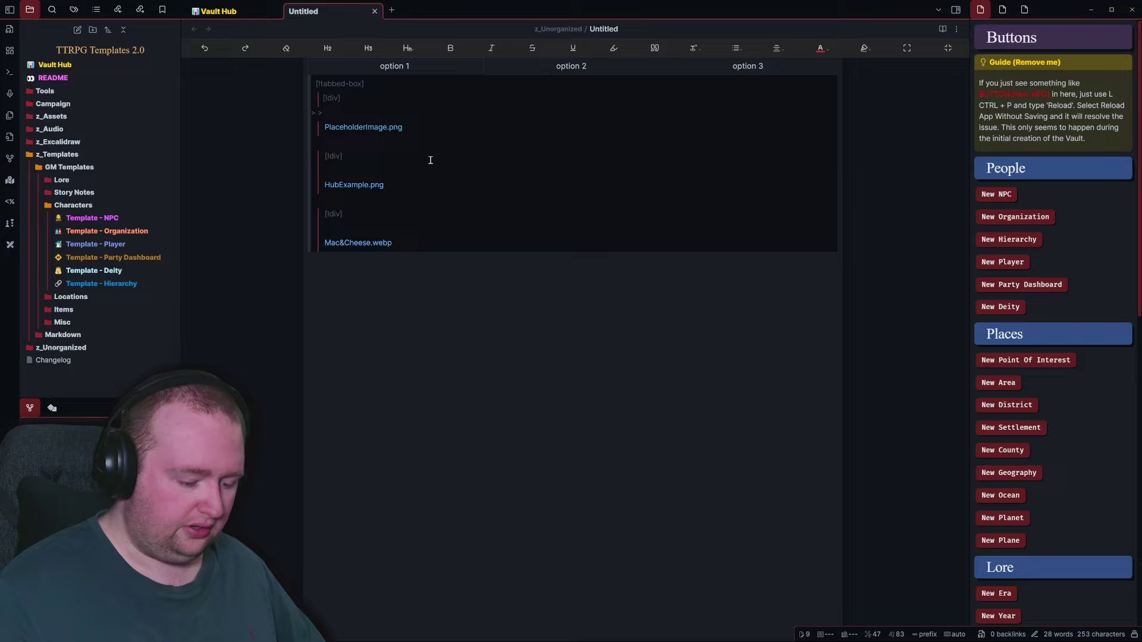
key(Right)
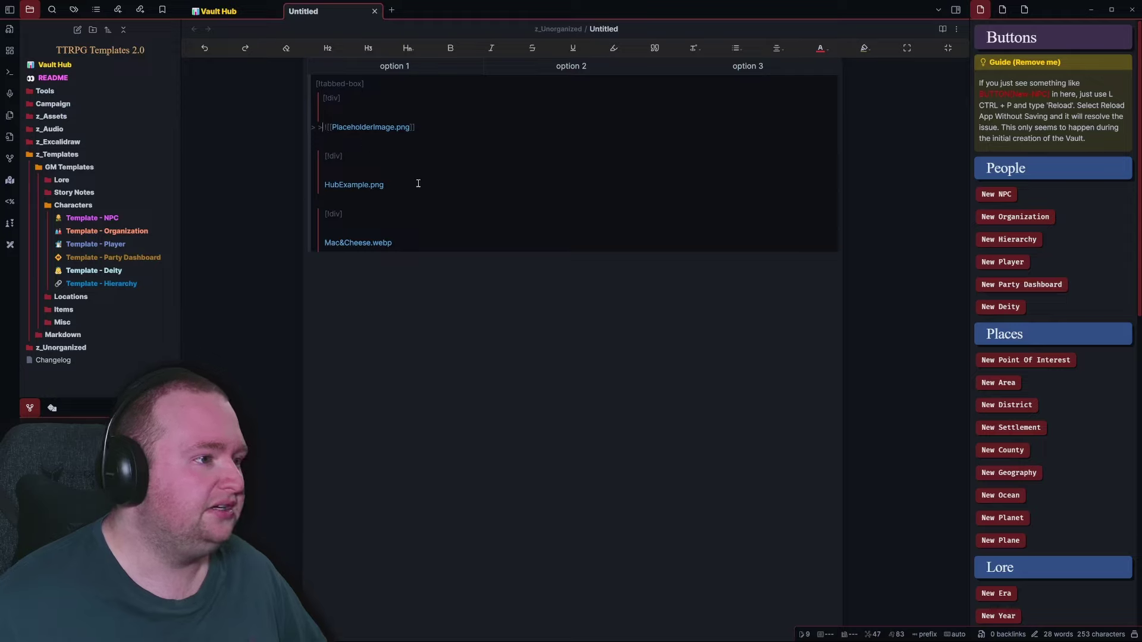
click(380, 173)
key(Down)
key(Down)
key(Down)
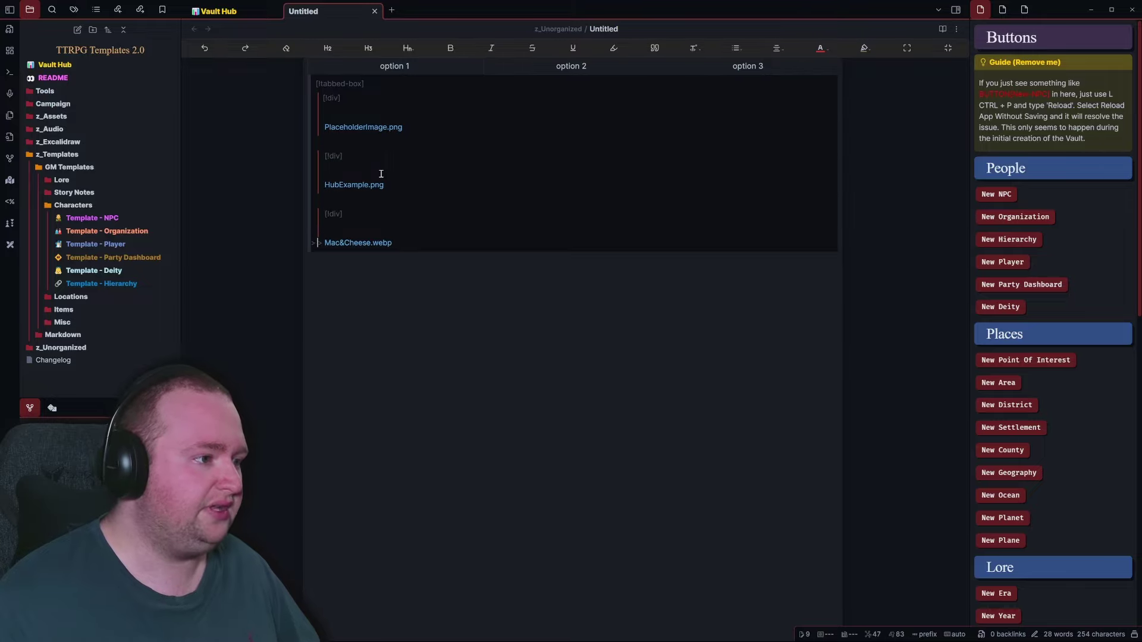
key(Down)
Step: Confirm each tab shows its own image, then add a new line below the tabbed box
key(ctrl+e)
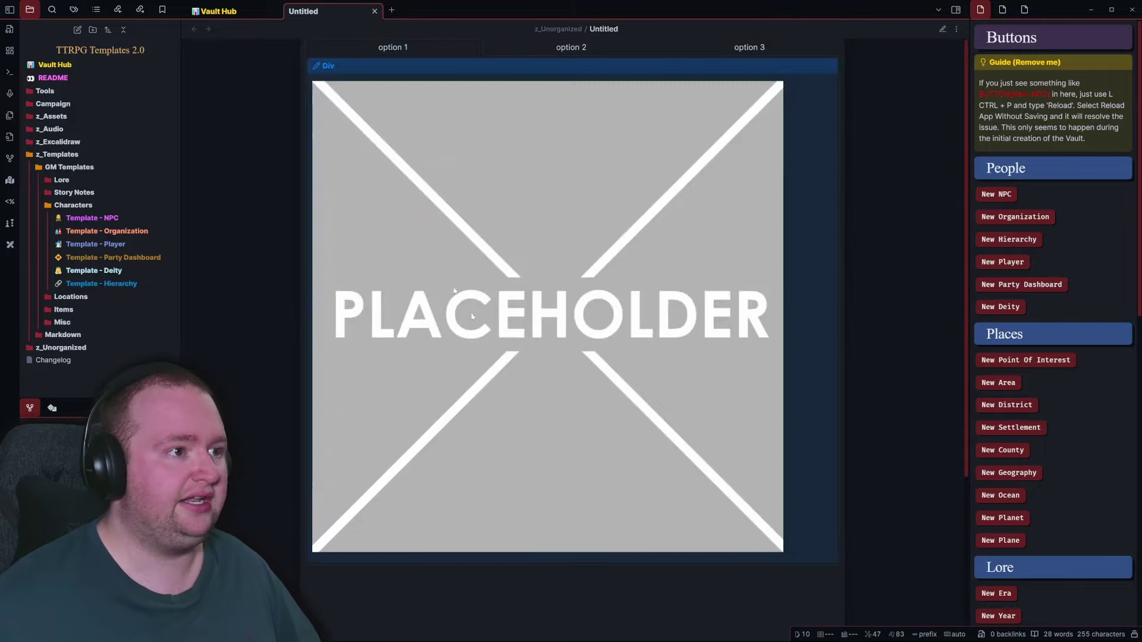
click(578, 48)
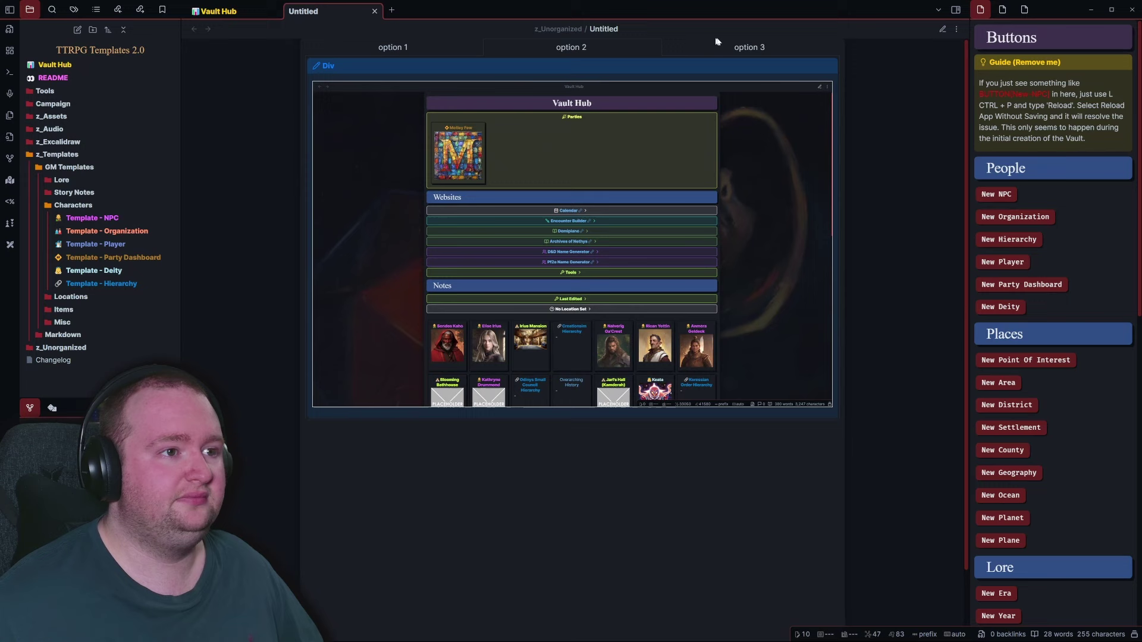
click(752, 53)
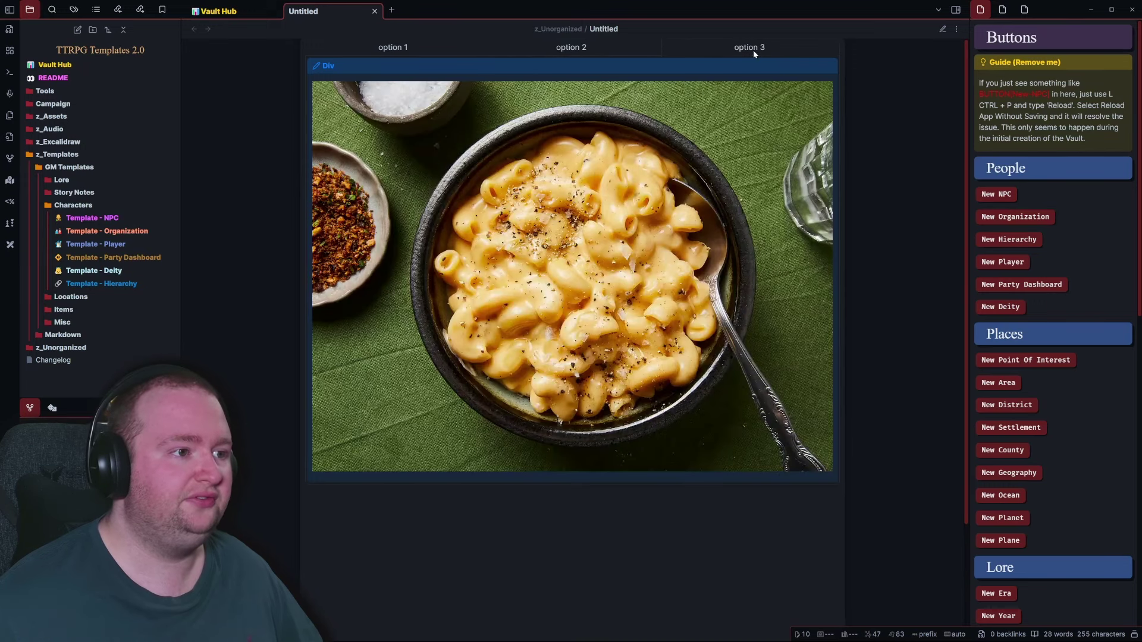
click(561, 53)
click(377, 54)
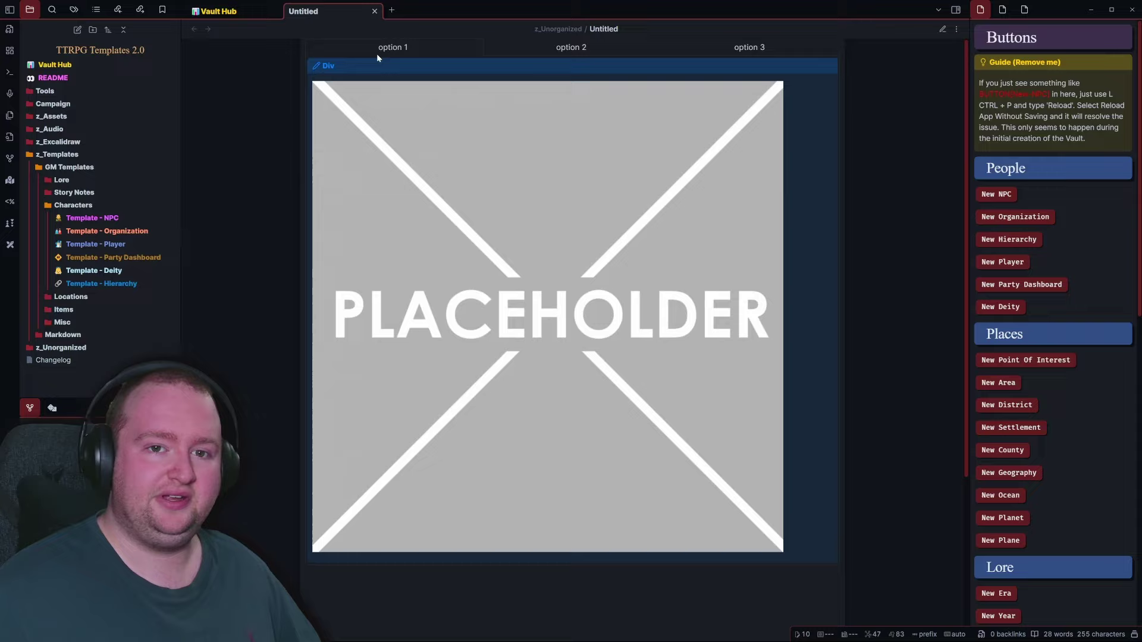
scroll(381, 179, down, 3)
key(ctrl+e)
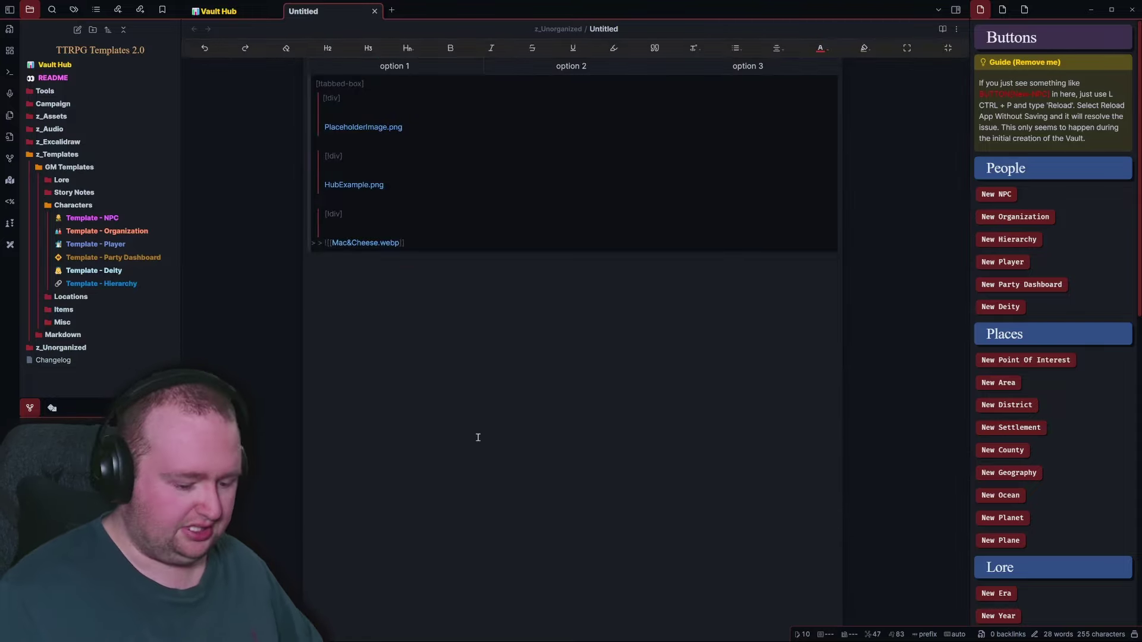
key(Return)
key(Return)
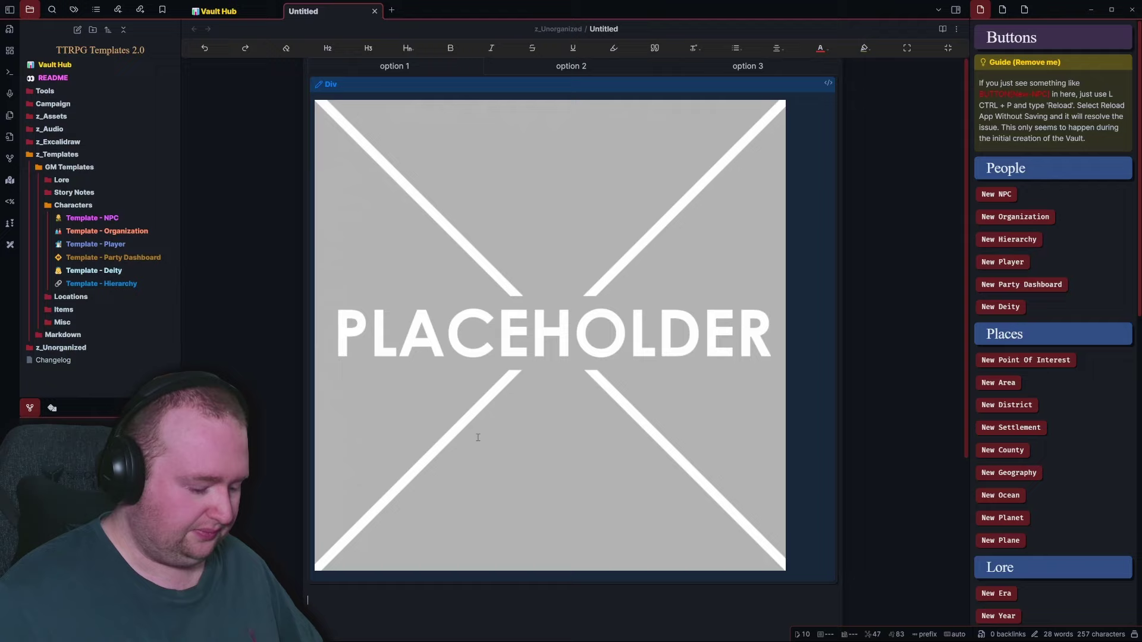
Step: Embed the Vault Hub note below the tabbed box and briefly view the Vault Hub note
text([[)
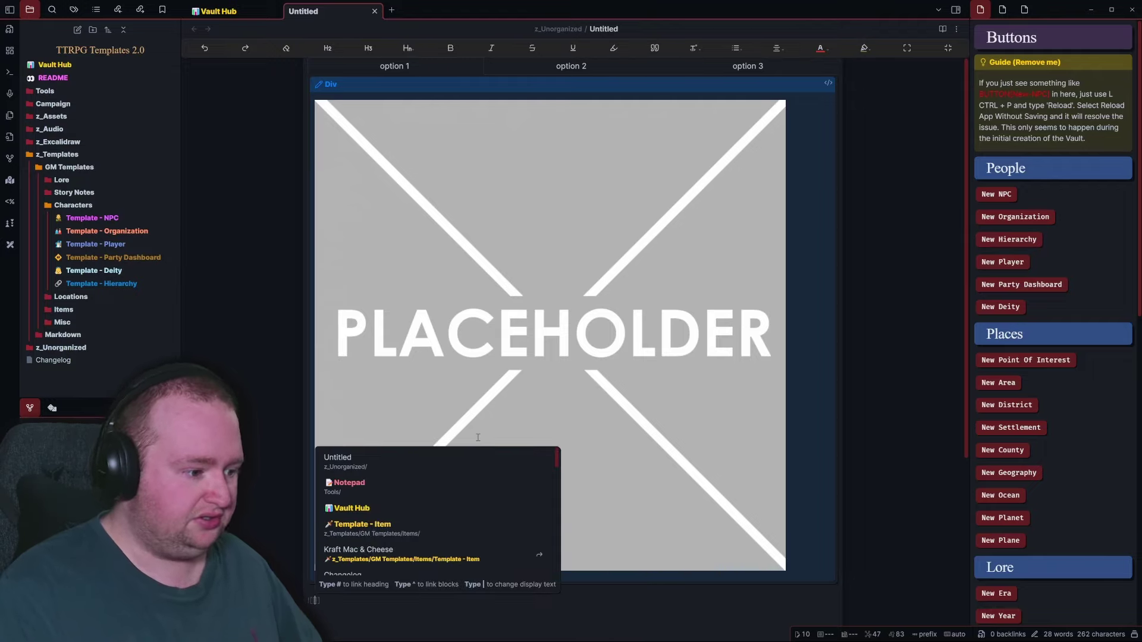
text(V)
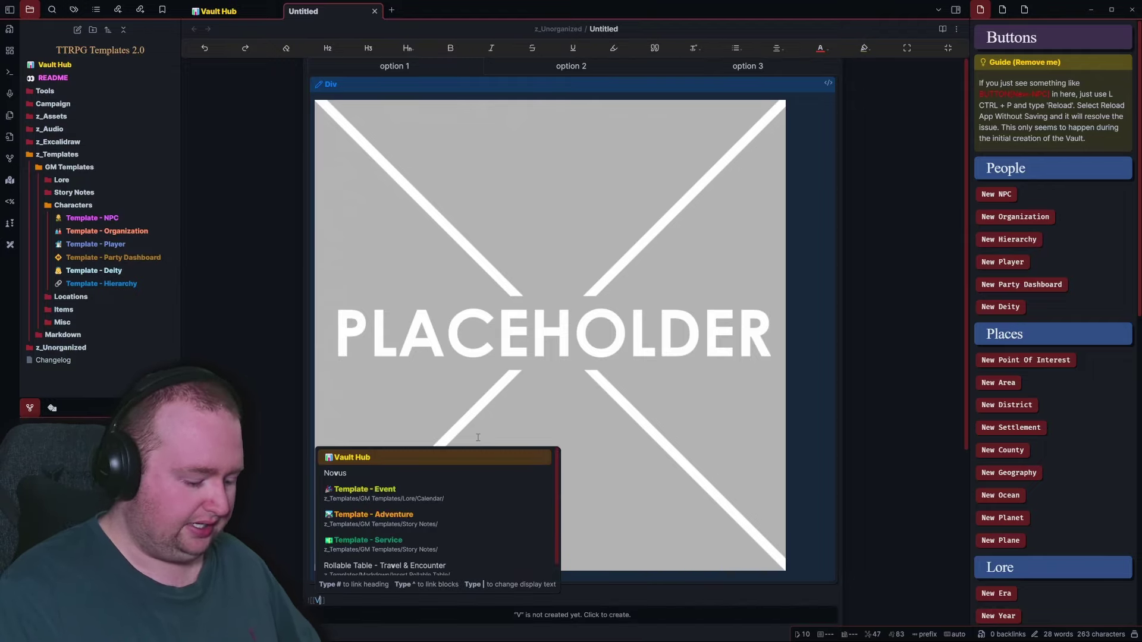
text(au)
key(Return)
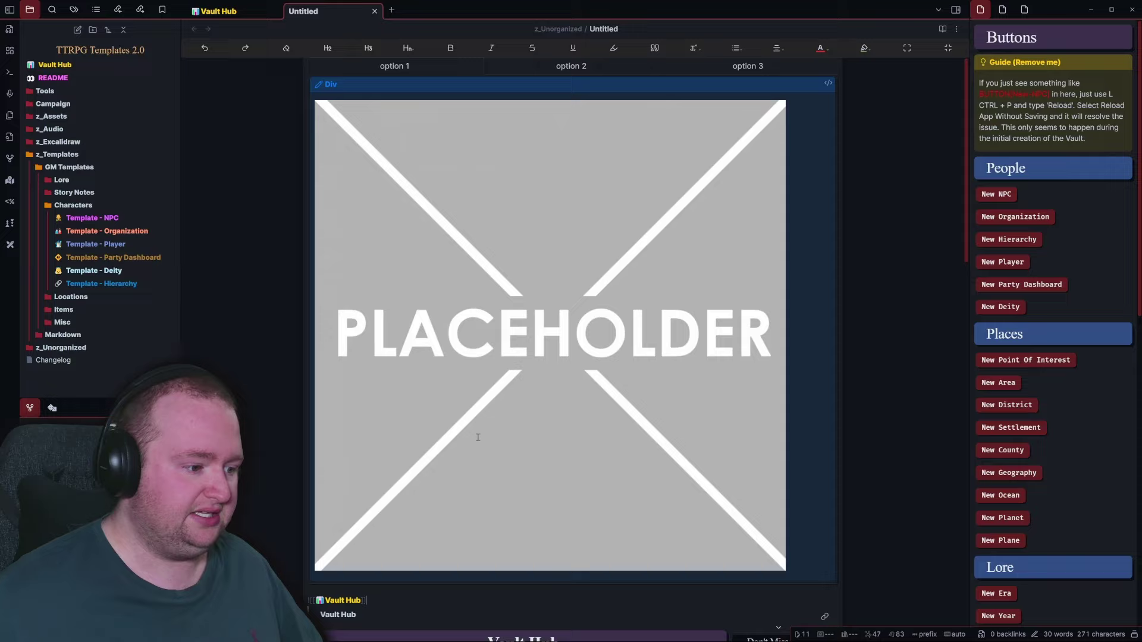
scroll(510, 307, down, 3)
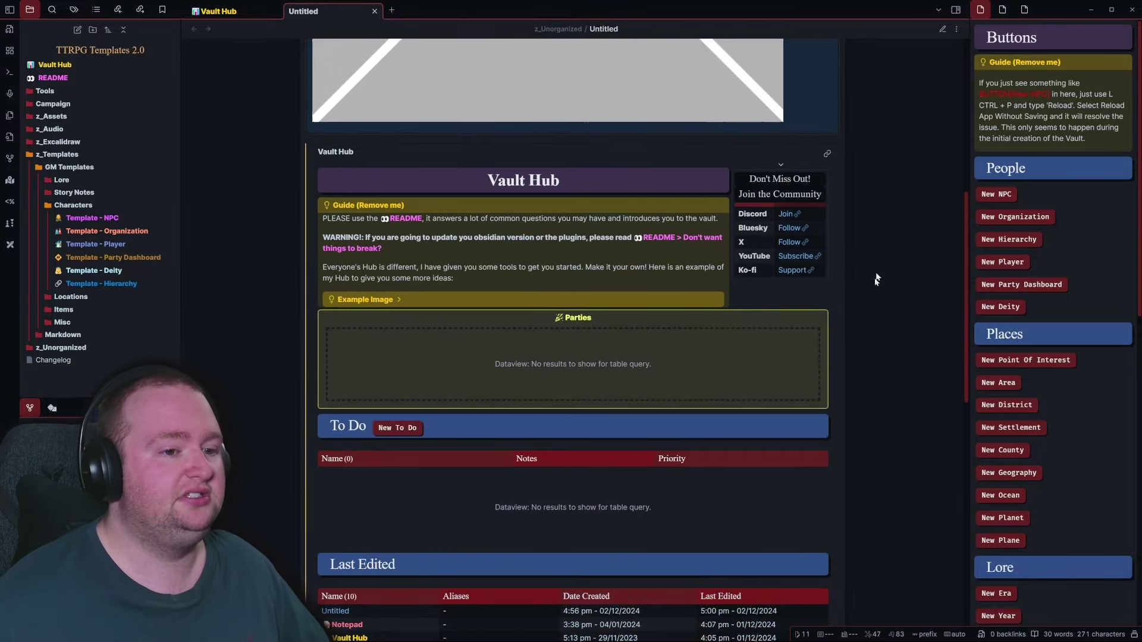
key(ctrl+Tab)
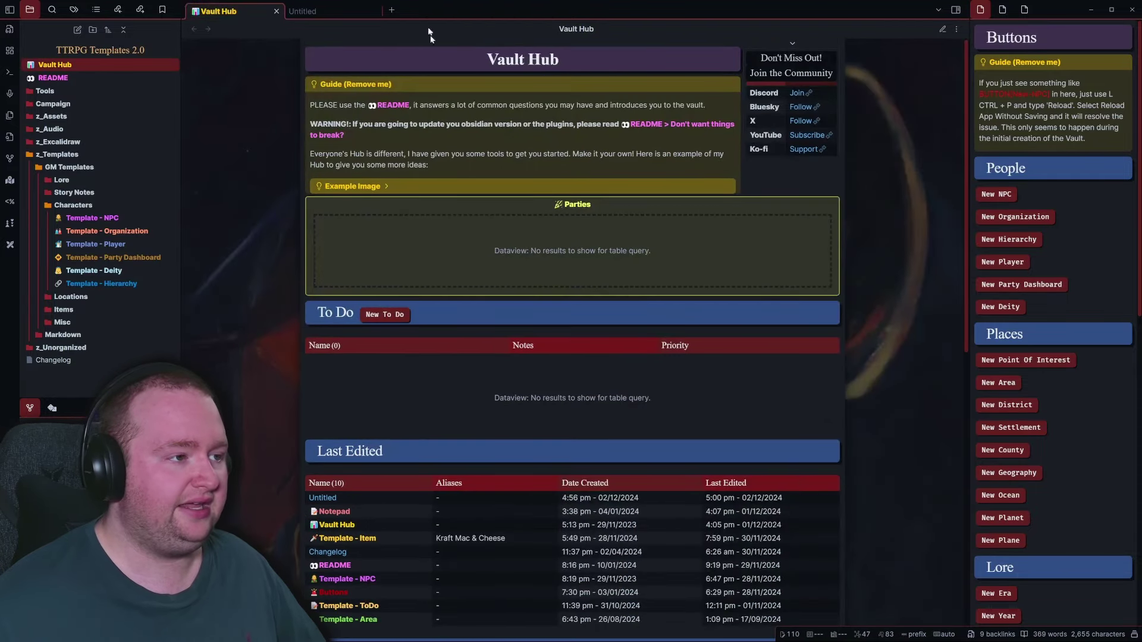
click(324, 17)
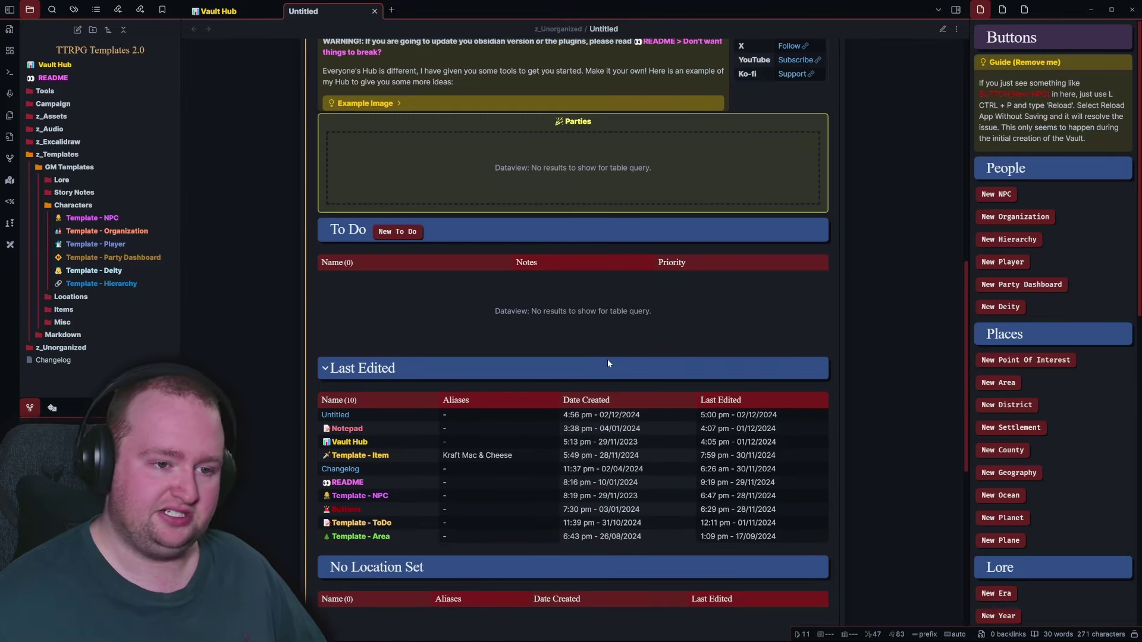
scroll(608, 363, up, 4)
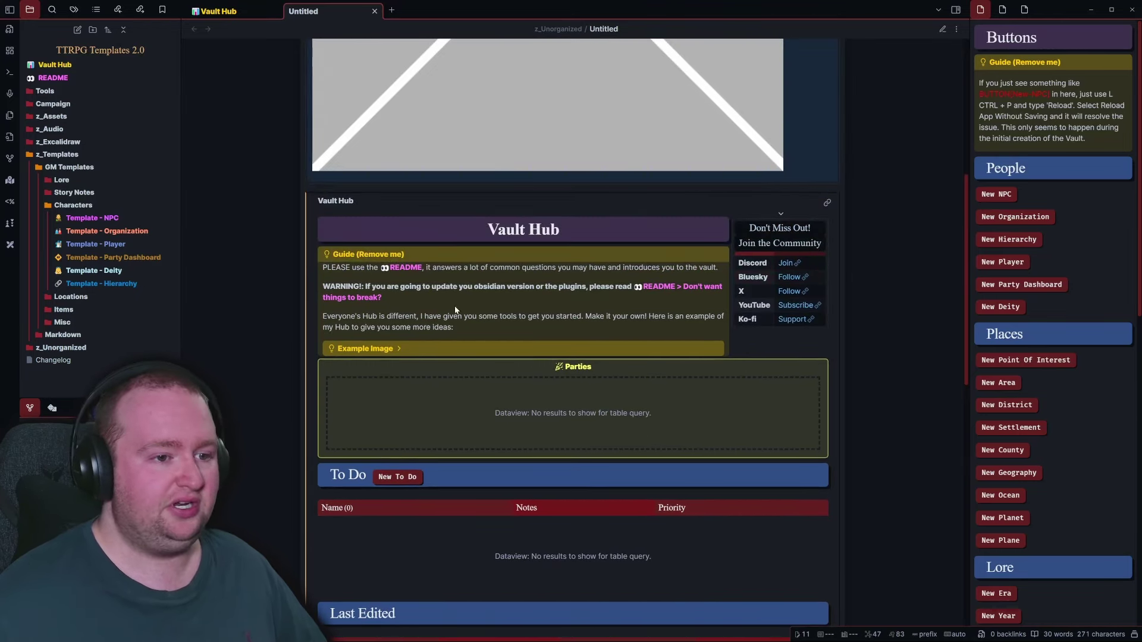
Step: Expand and collapse the Example Image section, then undo the Vault Hub embed
click(357, 352)
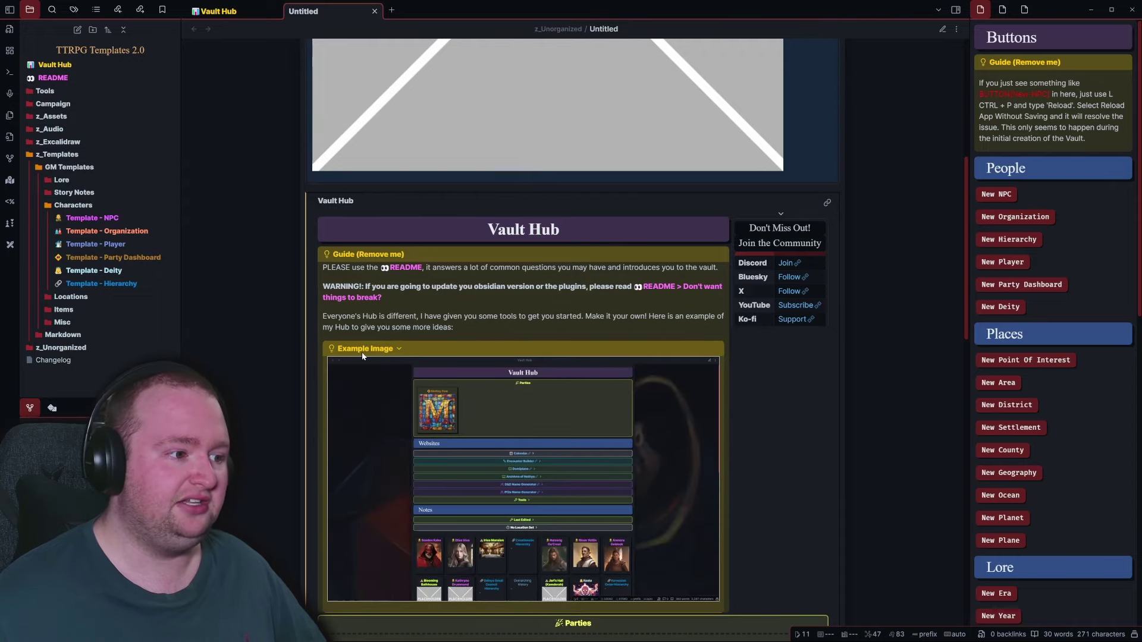
click(363, 350)
scroll(515, 312, down, 5)
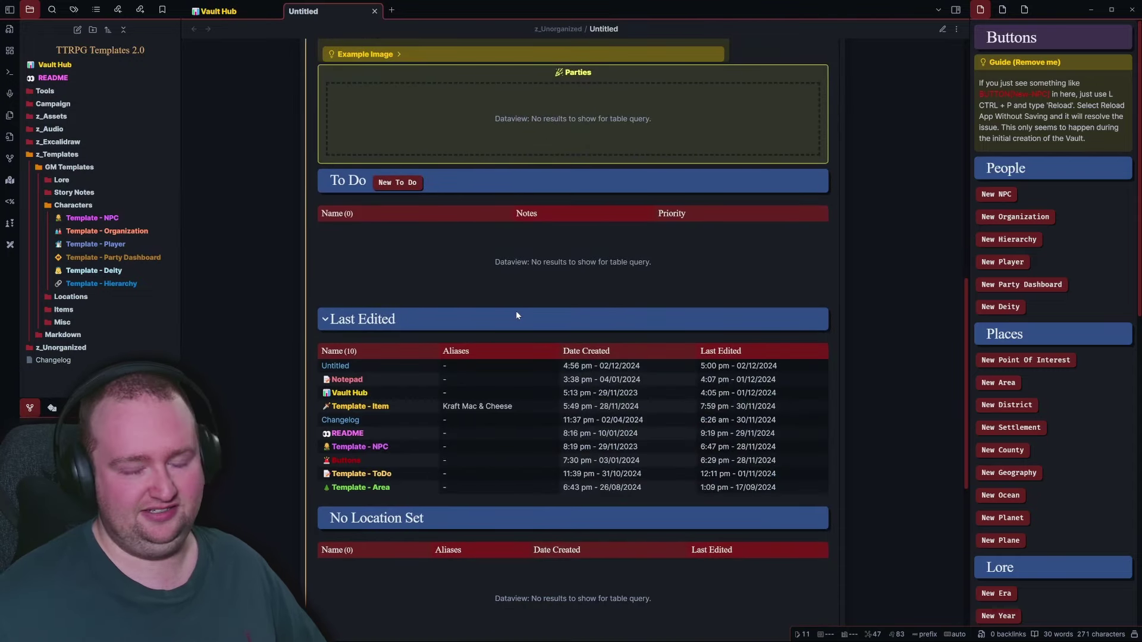
key(ctrl+e)
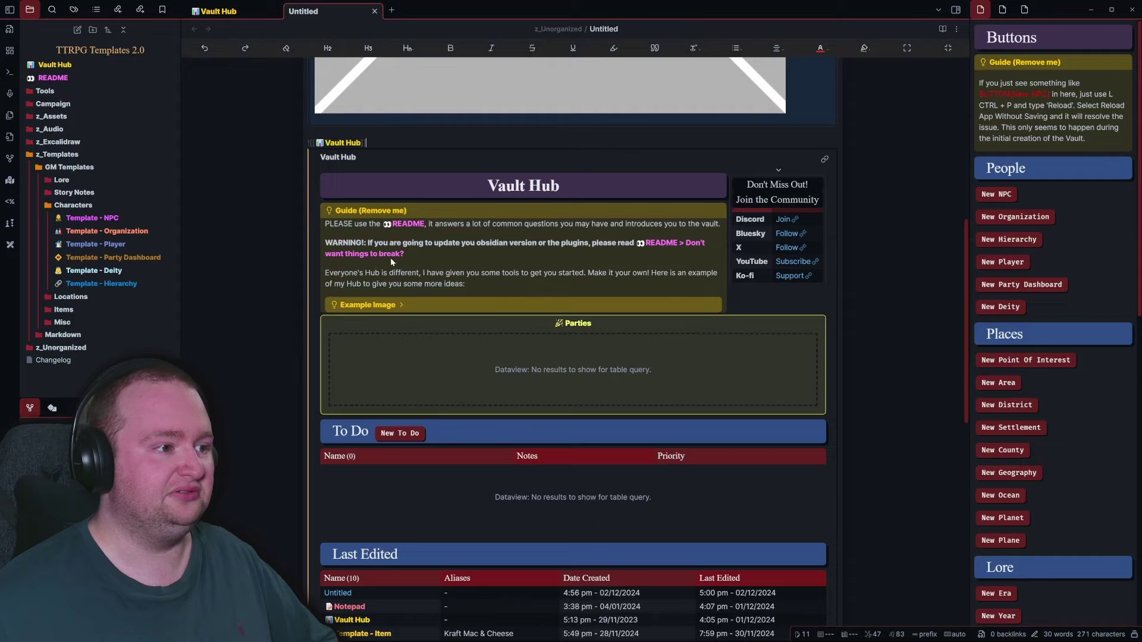
key(ctrl+z)
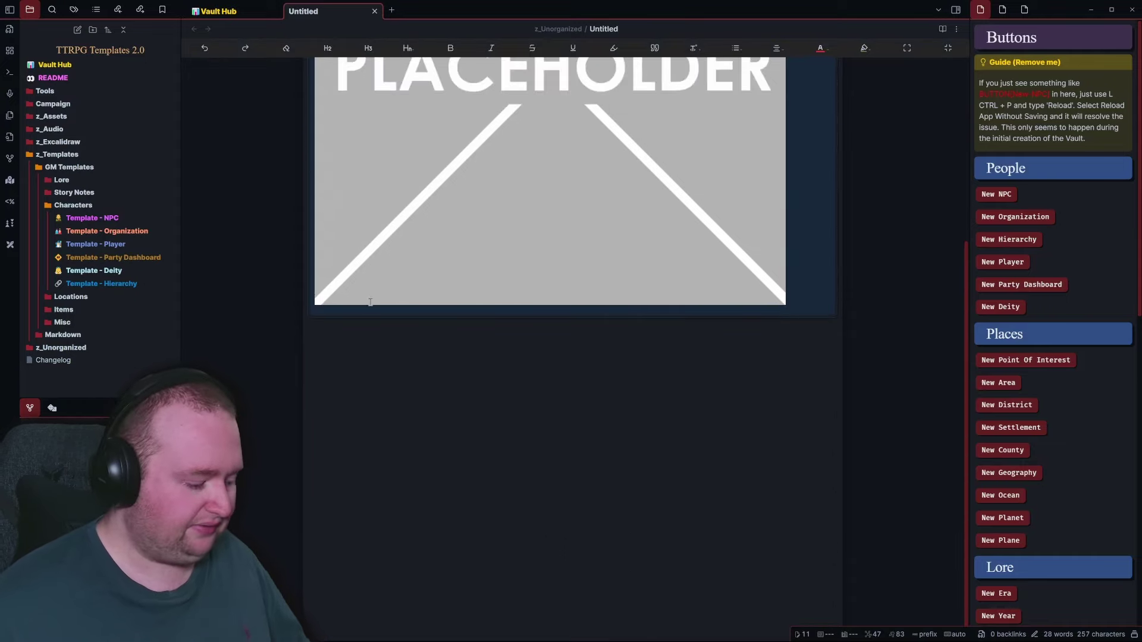
Step: In the Wookt note's infobox, switch the portrait to Human Form and back to Hag Form
key(ctrl+e)
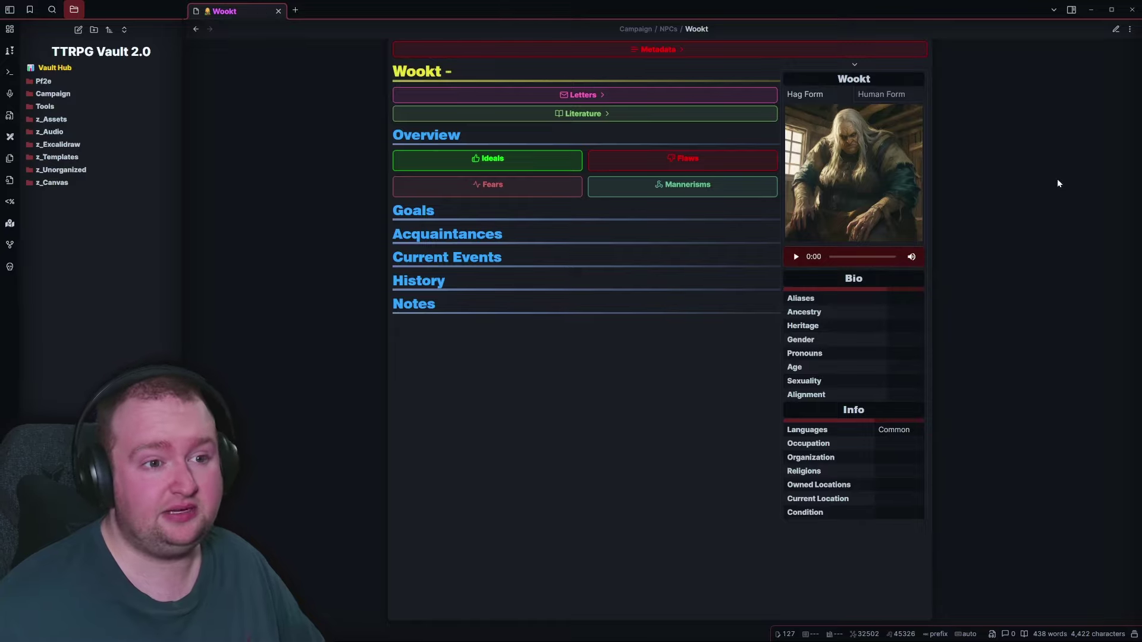
click(882, 97)
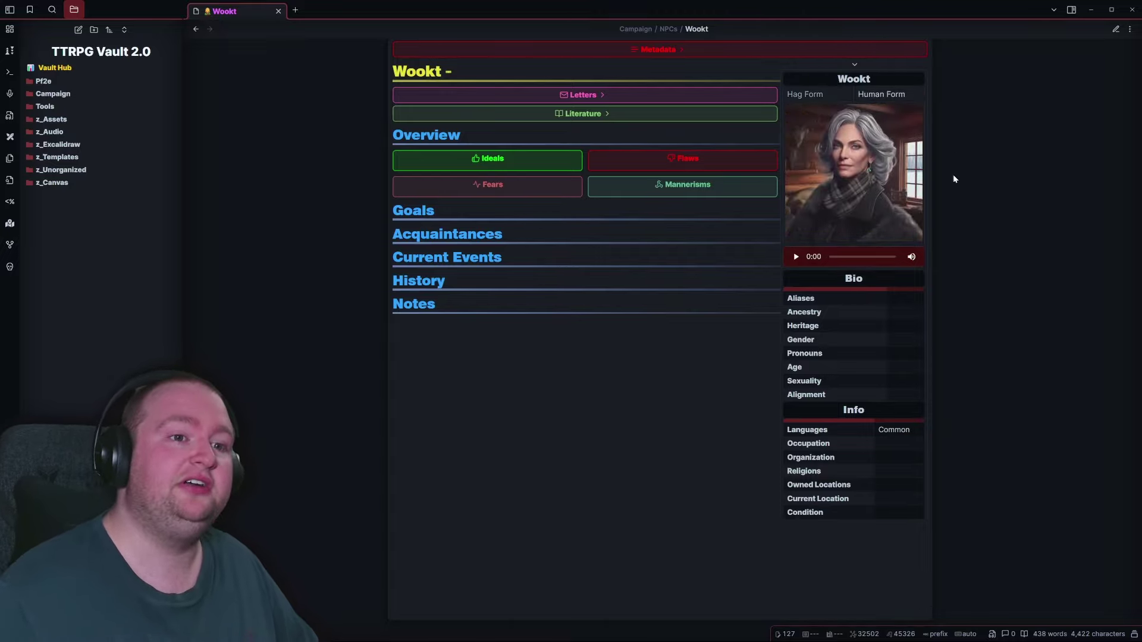
click(806, 95)
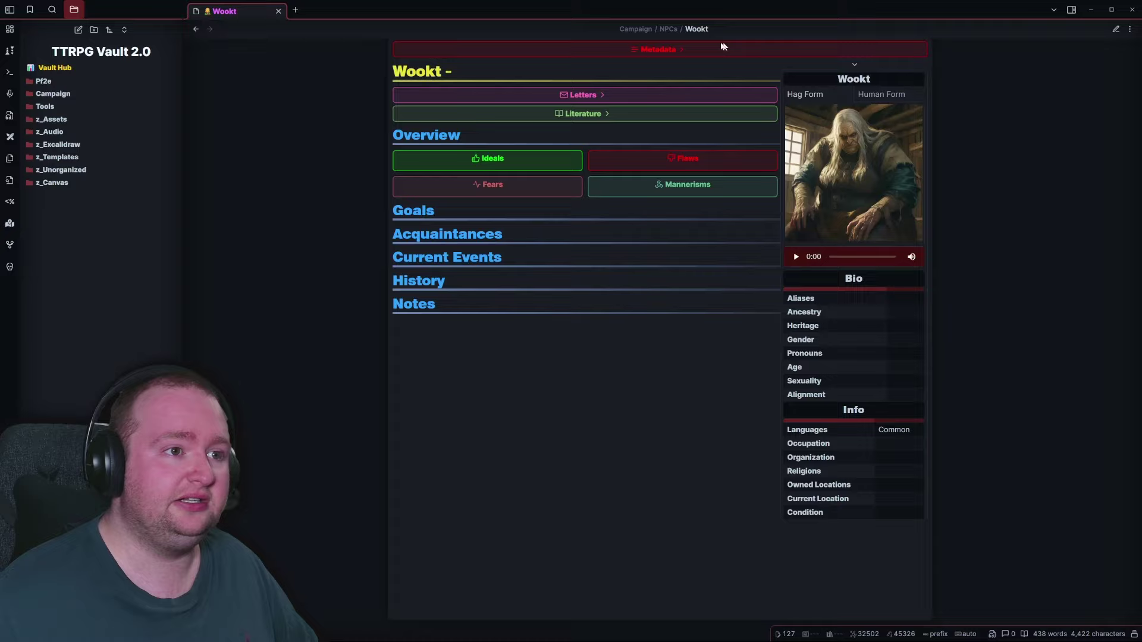
Step: Expand Metadata and Art to show Art 0 (hag) and Art 1 (human), then switch to editing view
click(673, 49)
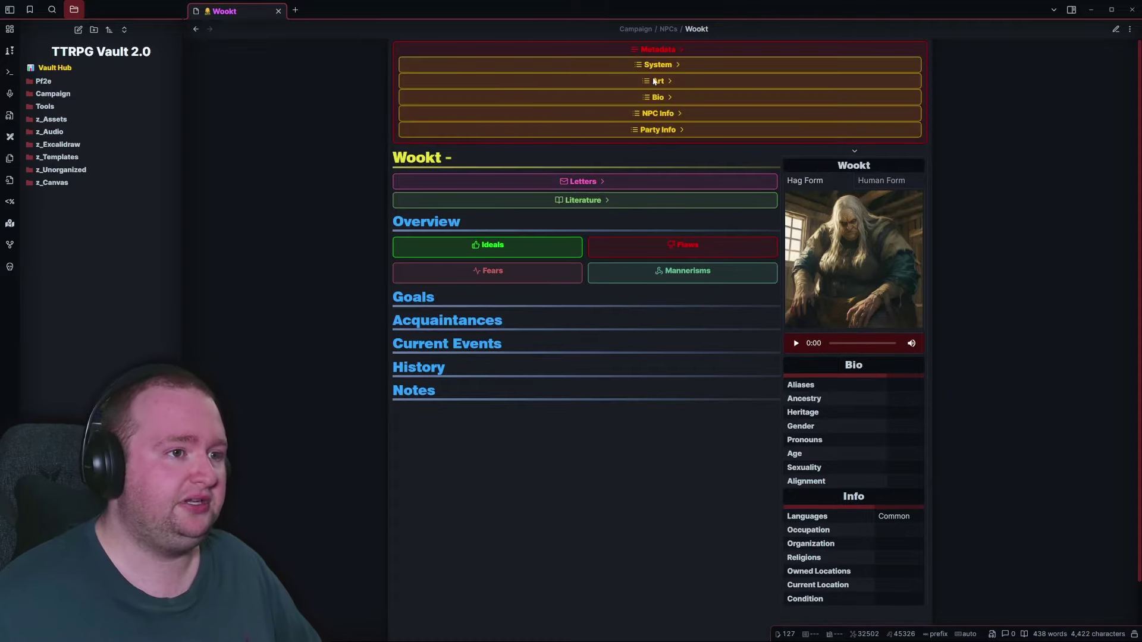
click(559, 77)
scroll(462, 171, down, 2)
scroll(461, 173, up, 1)
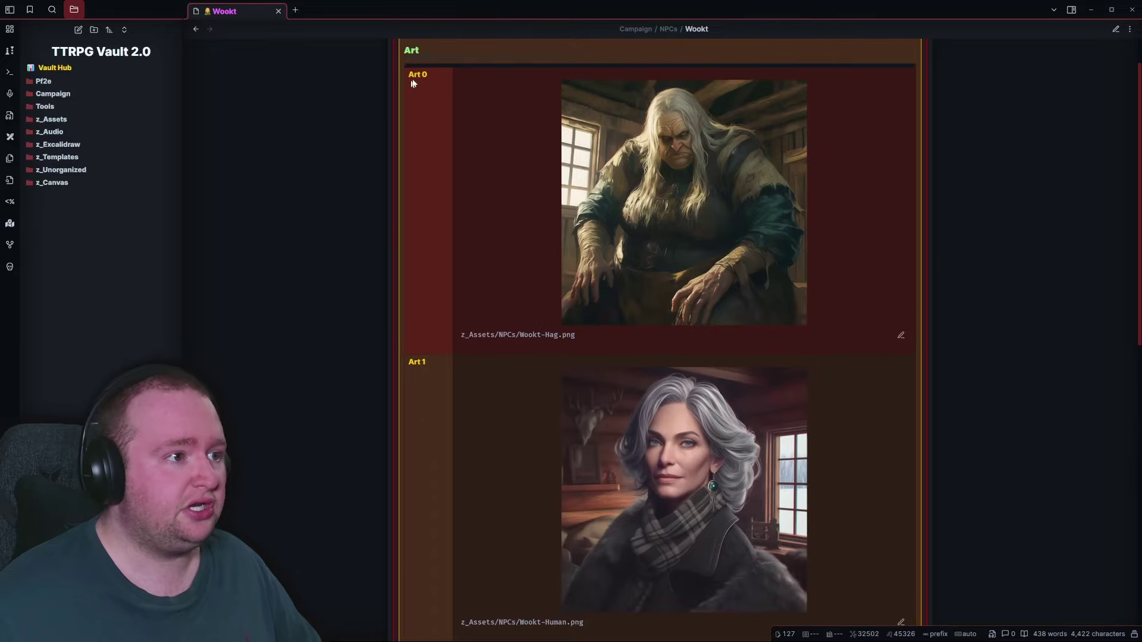
scroll(461, 204, down, 1)
scroll(781, 342, up, 2)
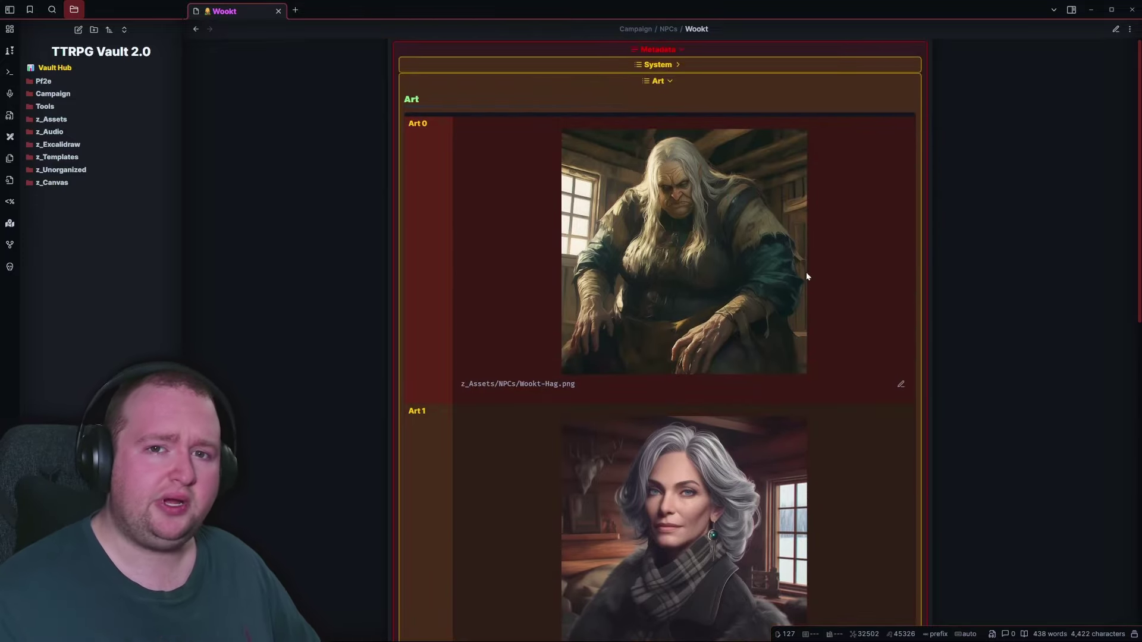
key(ctrl+e)
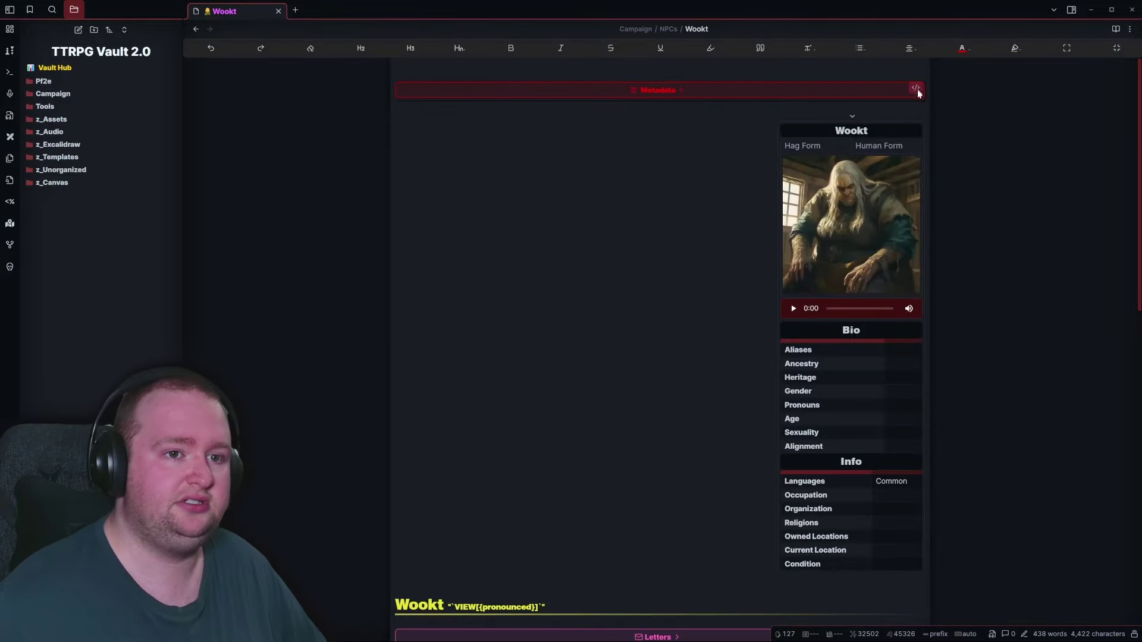
Step: View the Metadata callout's markdown, return to rendered view, then expose the infobox's meta-bind source
click(917, 91)
scroll(460, 224, down, 1)
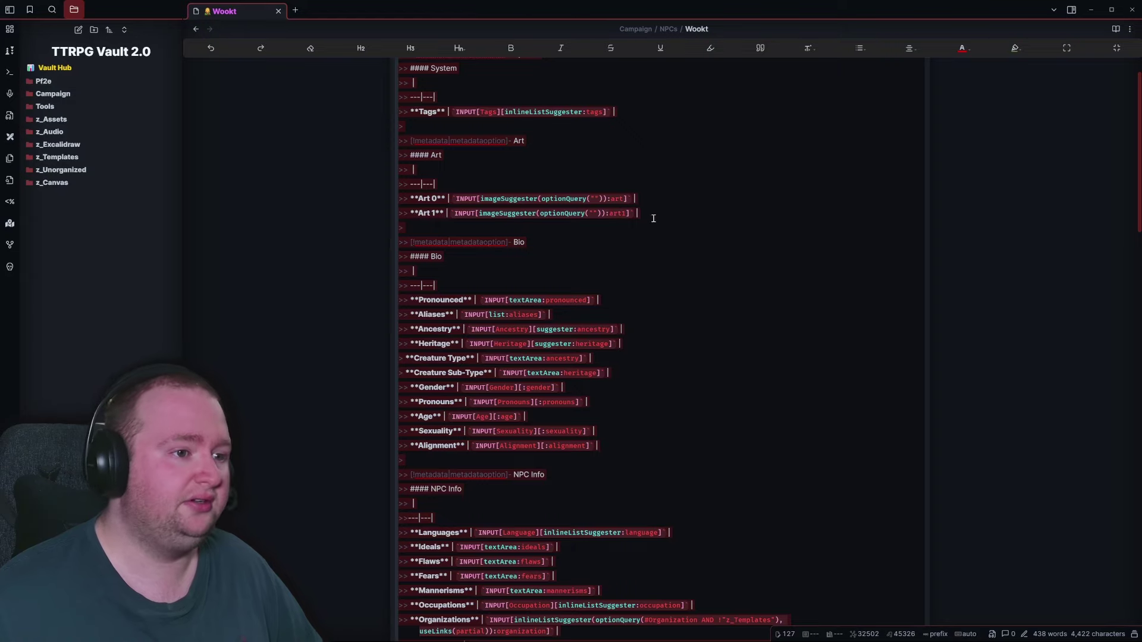
key(ctrl+e)
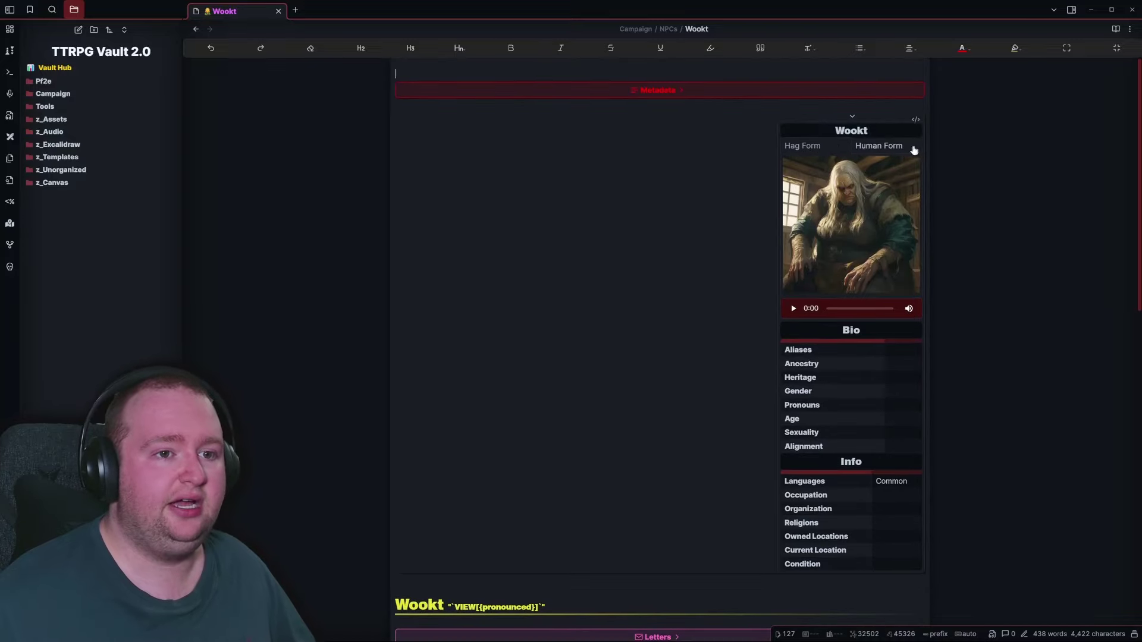
click(903, 124)
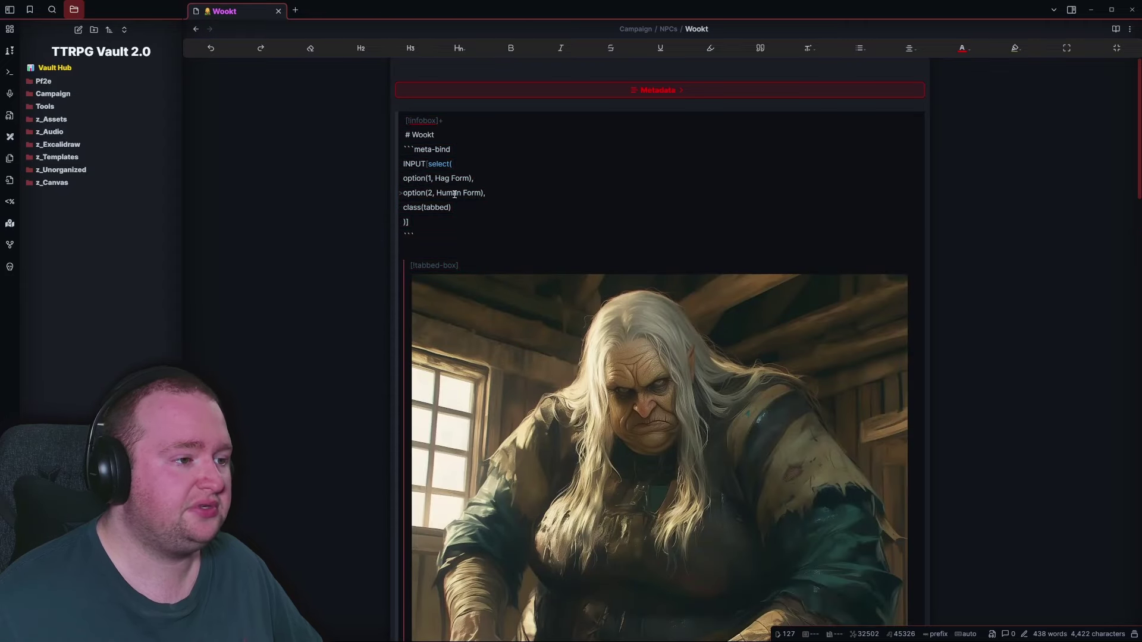
Step: Inspect the Human Form option and the tabbed-box source's VIEW fields for art and art1
click(455, 193)
scroll(458, 245, down, 2)
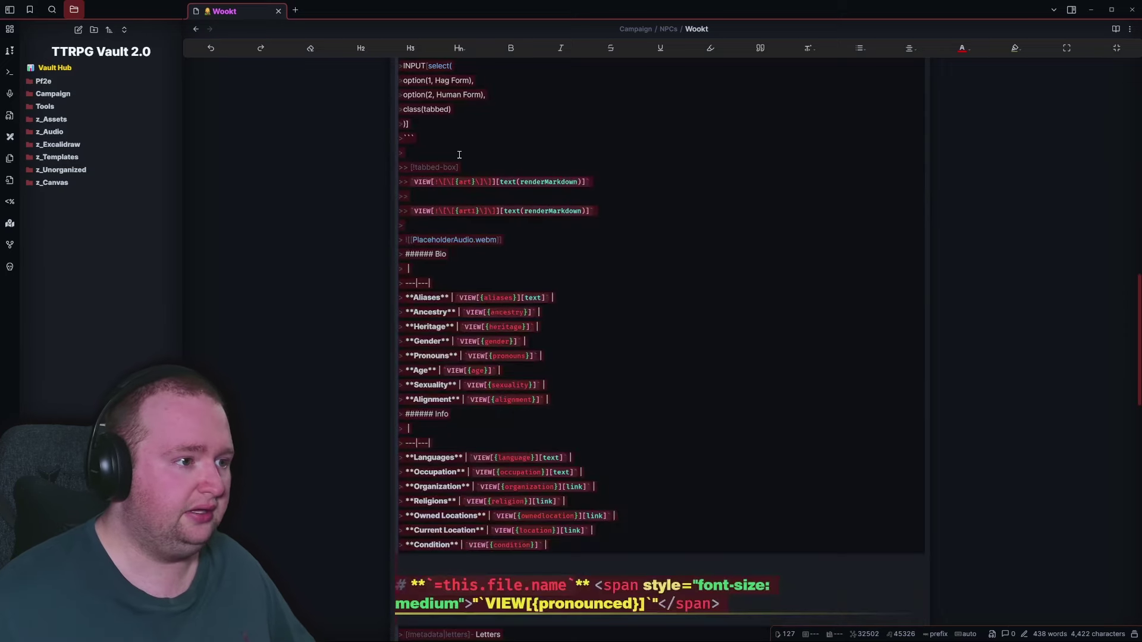
click(459, 154)
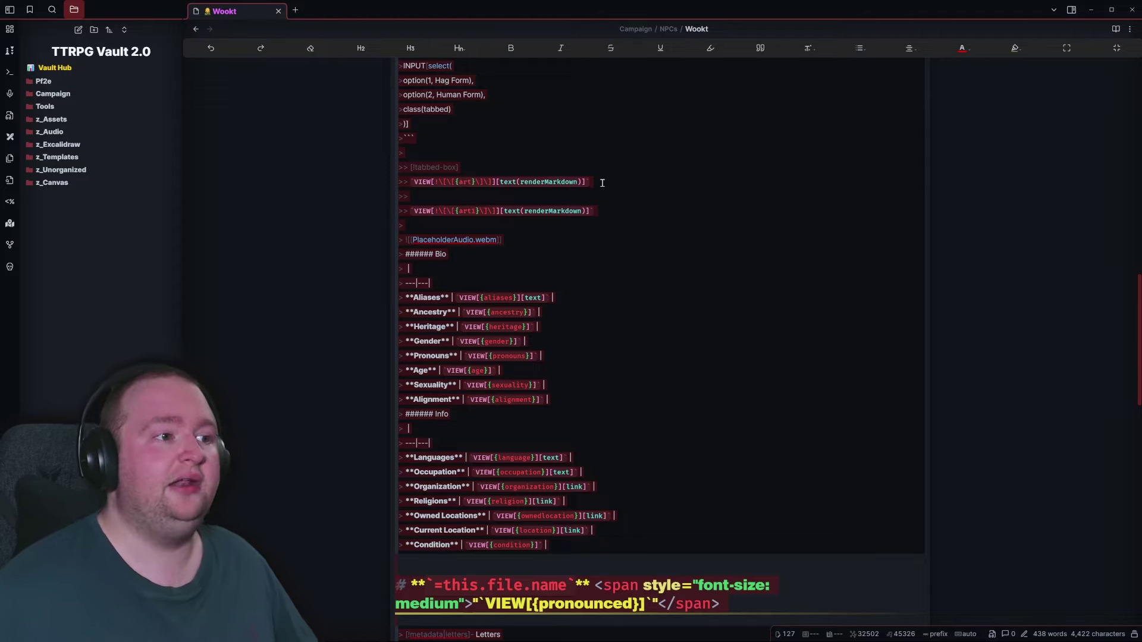
scroll(602, 183, up, 2)
scroll(475, 246, up, 4)
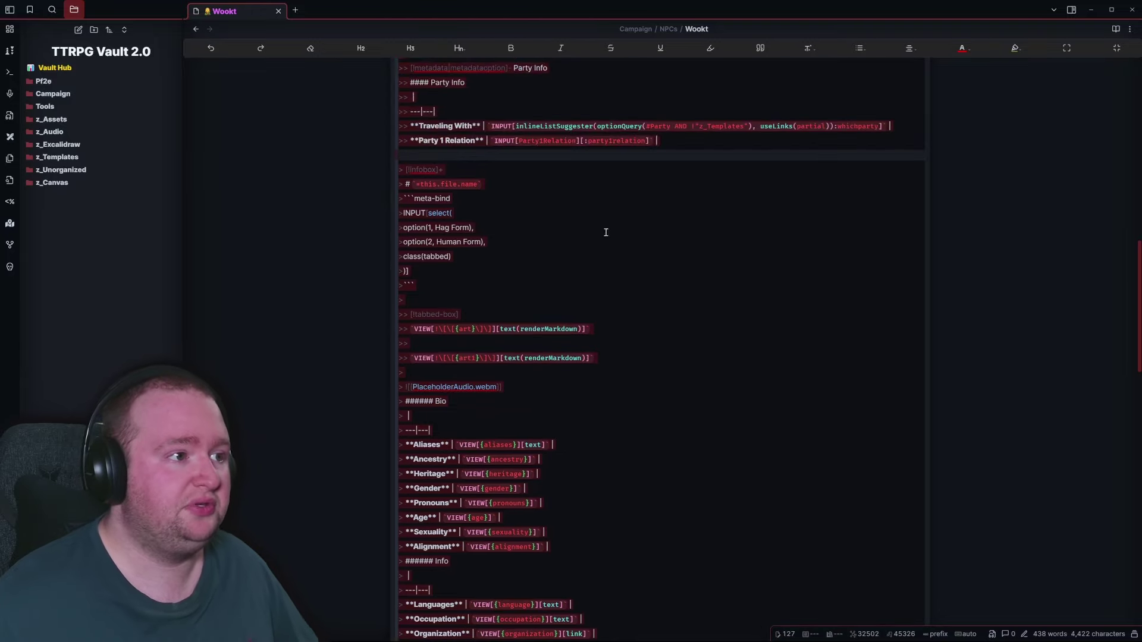
Step: In reading view, flip the Wookt infobox between Hag Form and Human Form portraits repeatedly
key(ctrl+e)
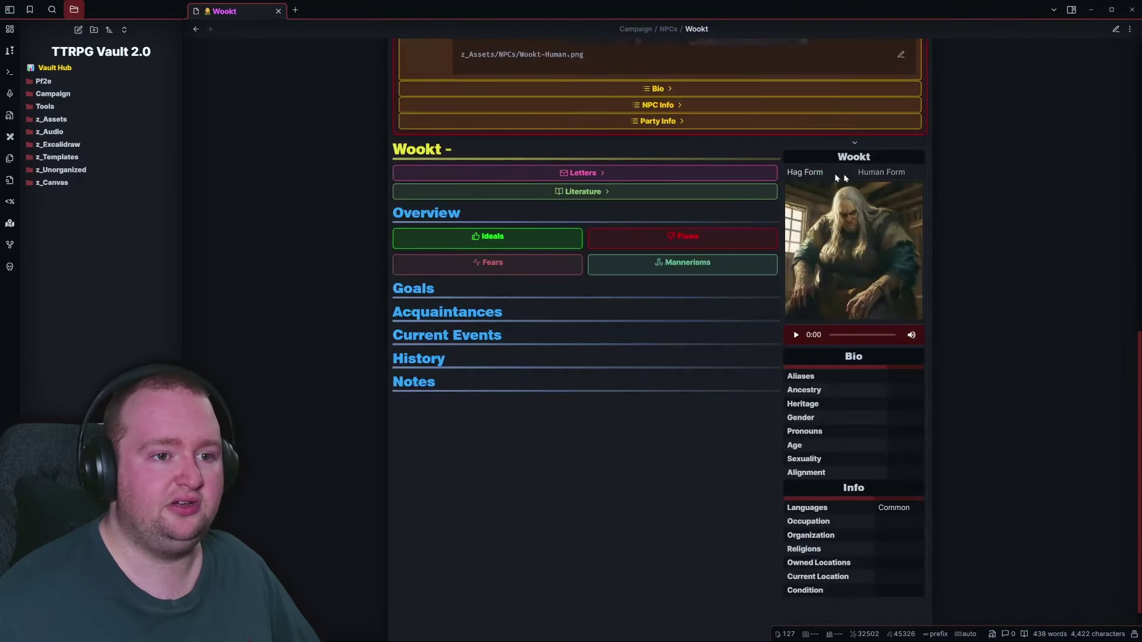
click(833, 174)
click(832, 174)
click(880, 174)
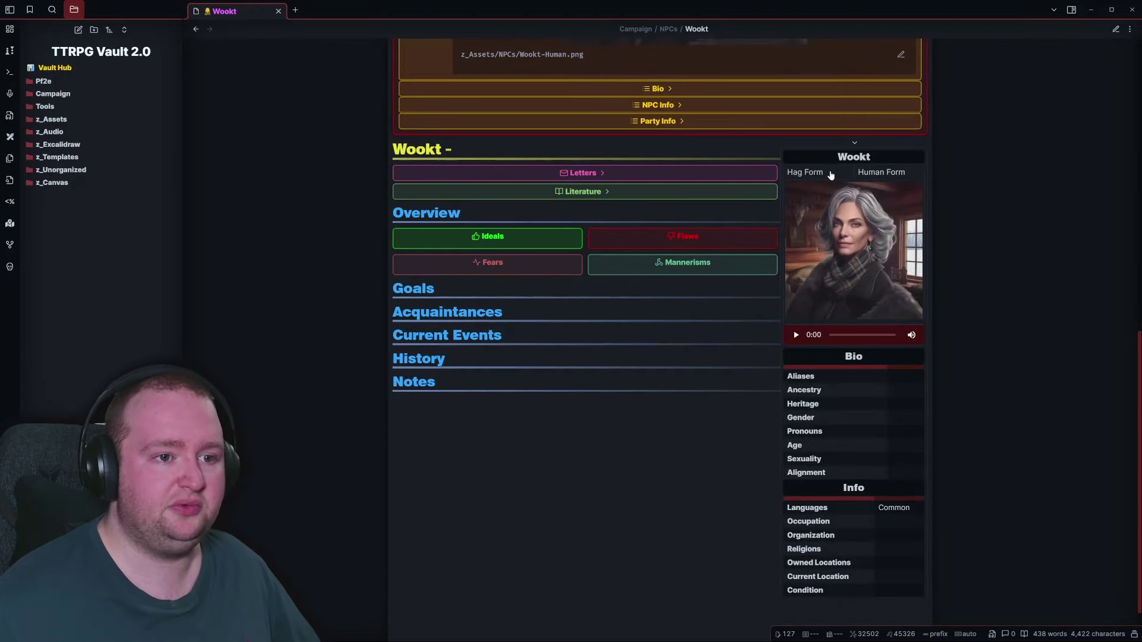
click(814, 173)
click(874, 173)
scroll(925, 198, up, 3)
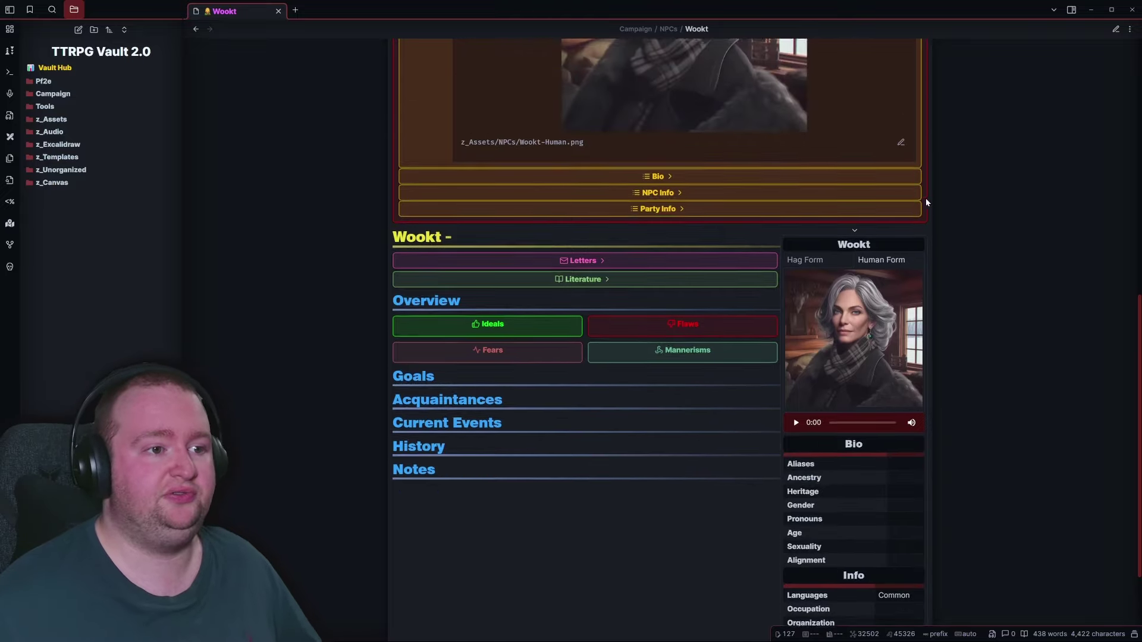
scroll(968, 316, down, 1)
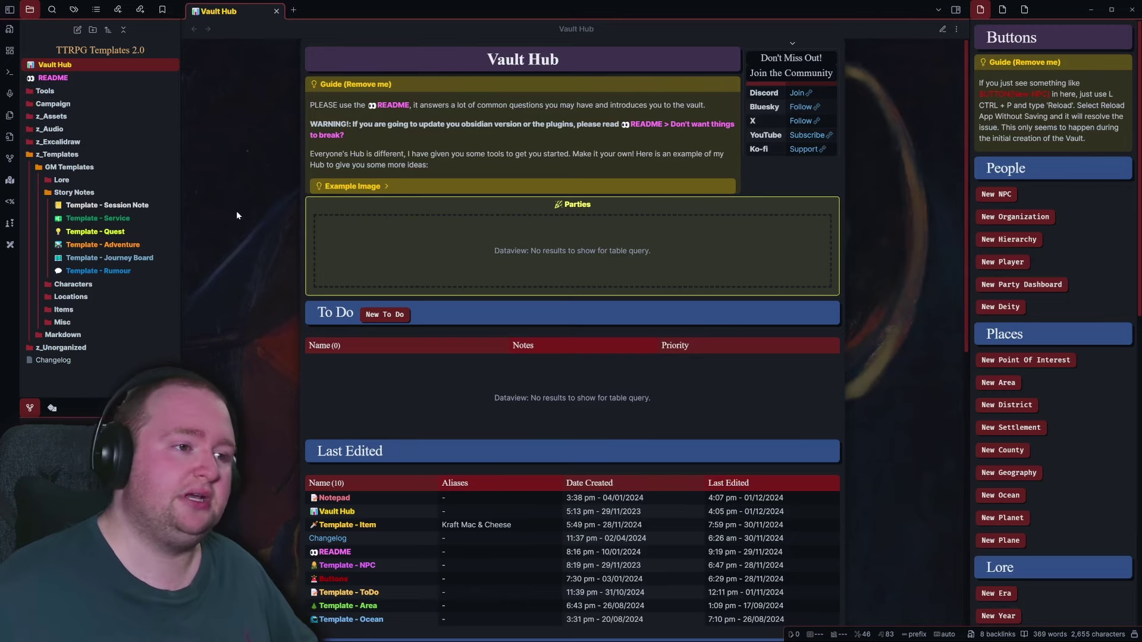
Step: Browse the Service, Quest, Adventure and Rumour story templates, then collapse Story Notes
click(112, 219)
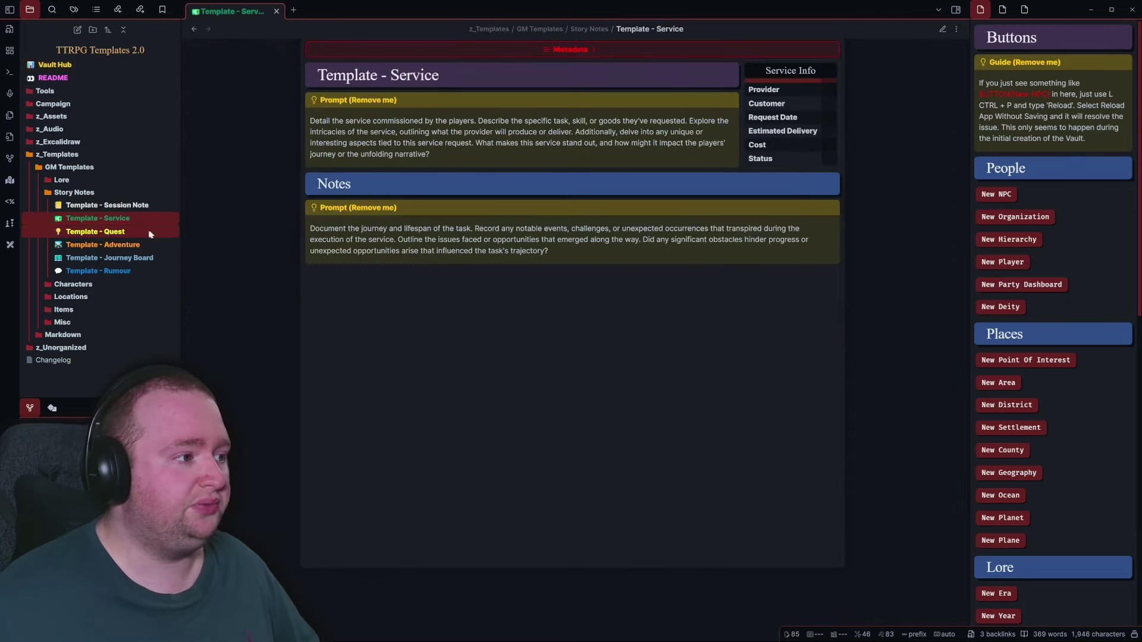
click(137, 233)
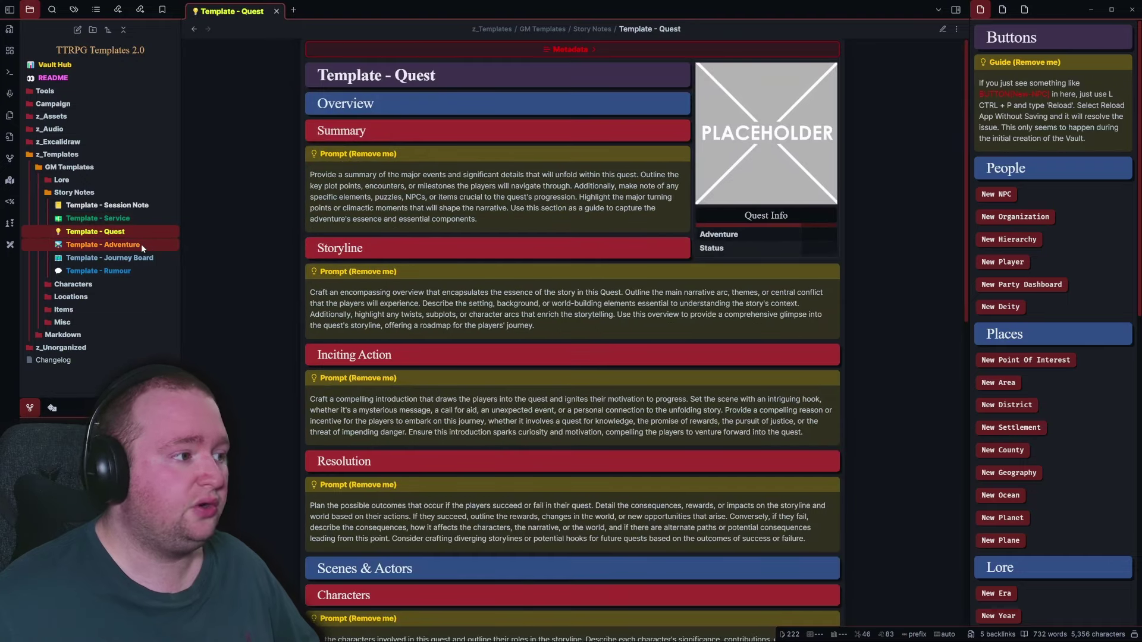
click(143, 244)
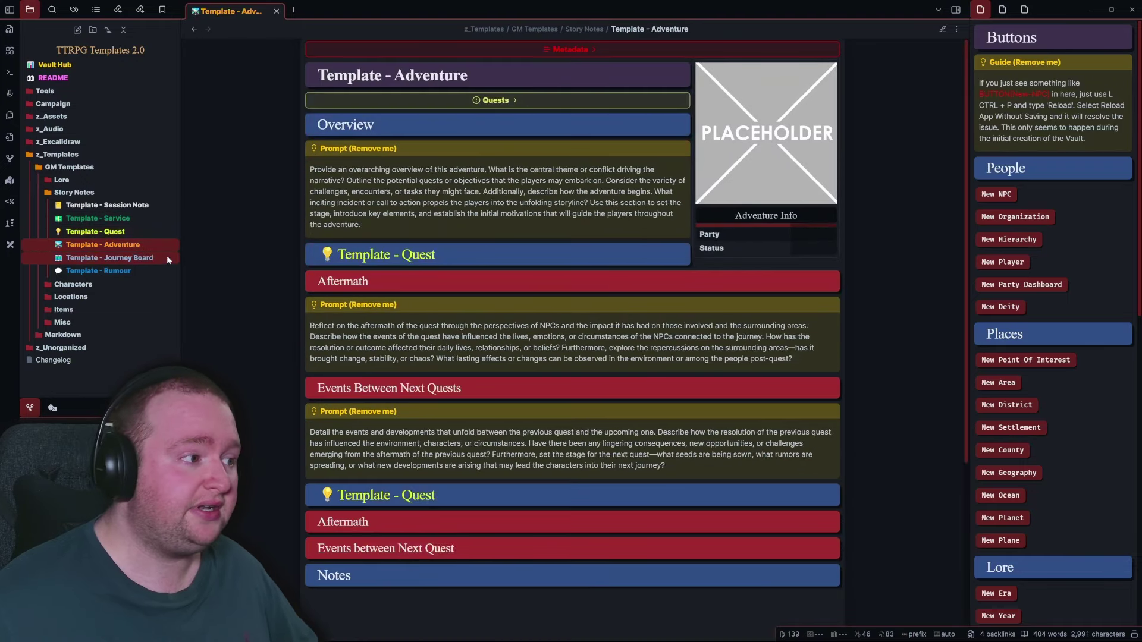
click(118, 271)
click(74, 192)
Step: Browse the NPC, Organization, Player, Party Dashboard and Deity character templates
click(74, 205)
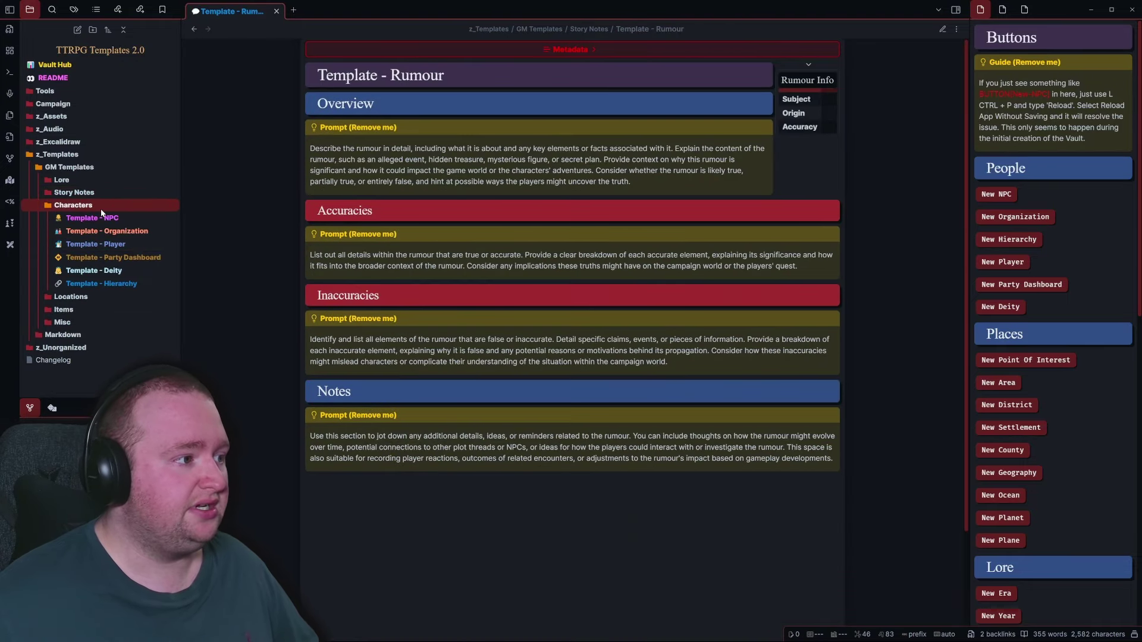
click(118, 218)
click(130, 232)
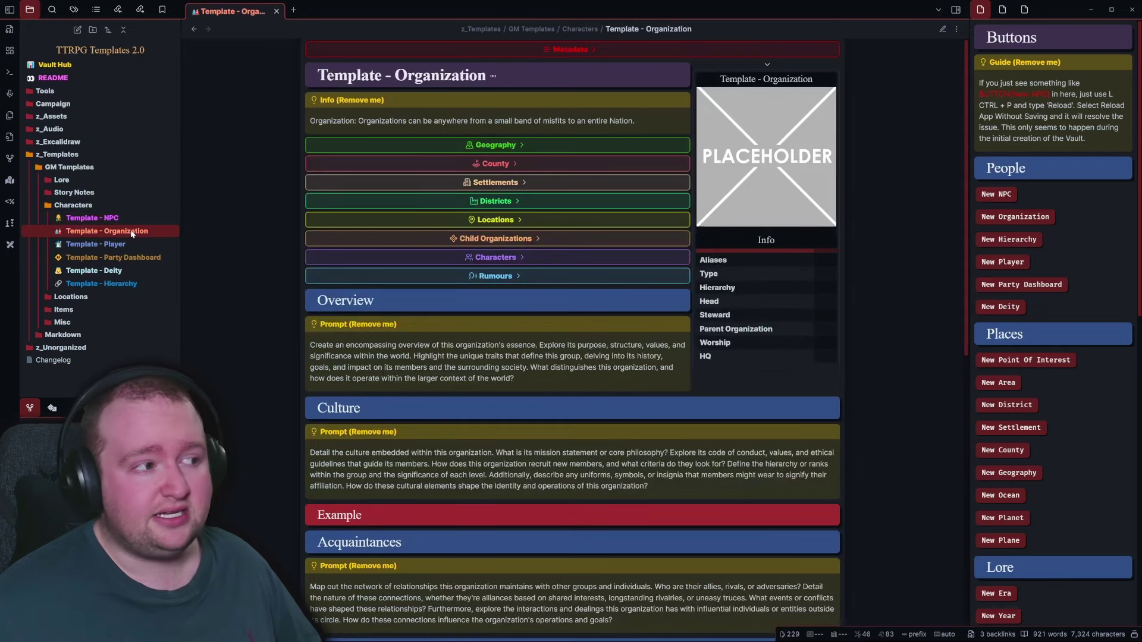
click(131, 245)
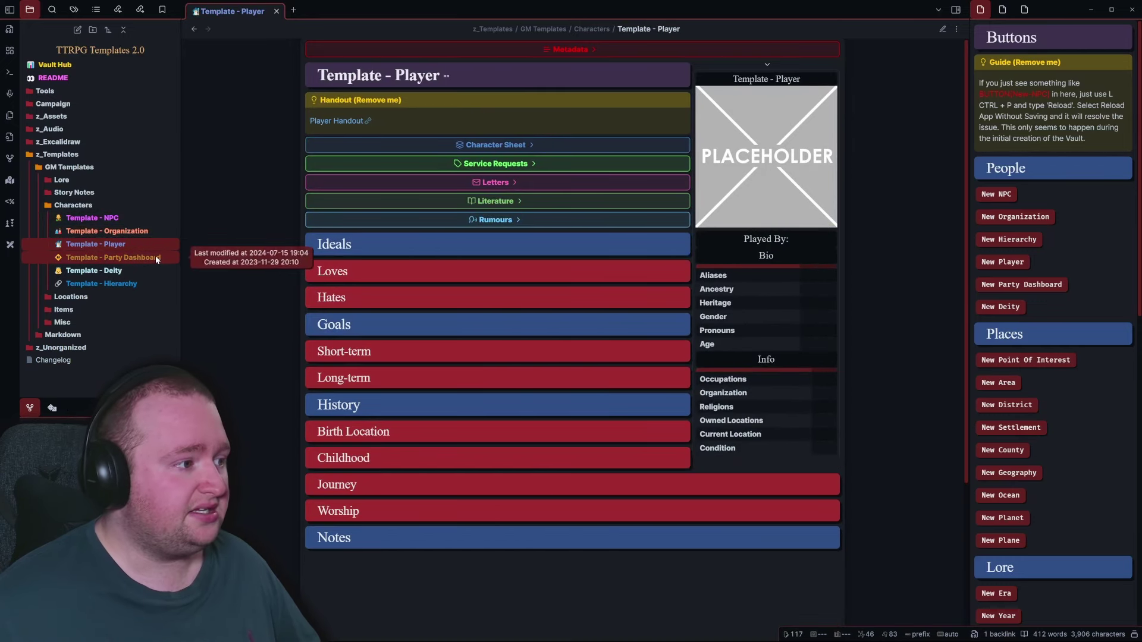
click(156, 257)
click(144, 270)
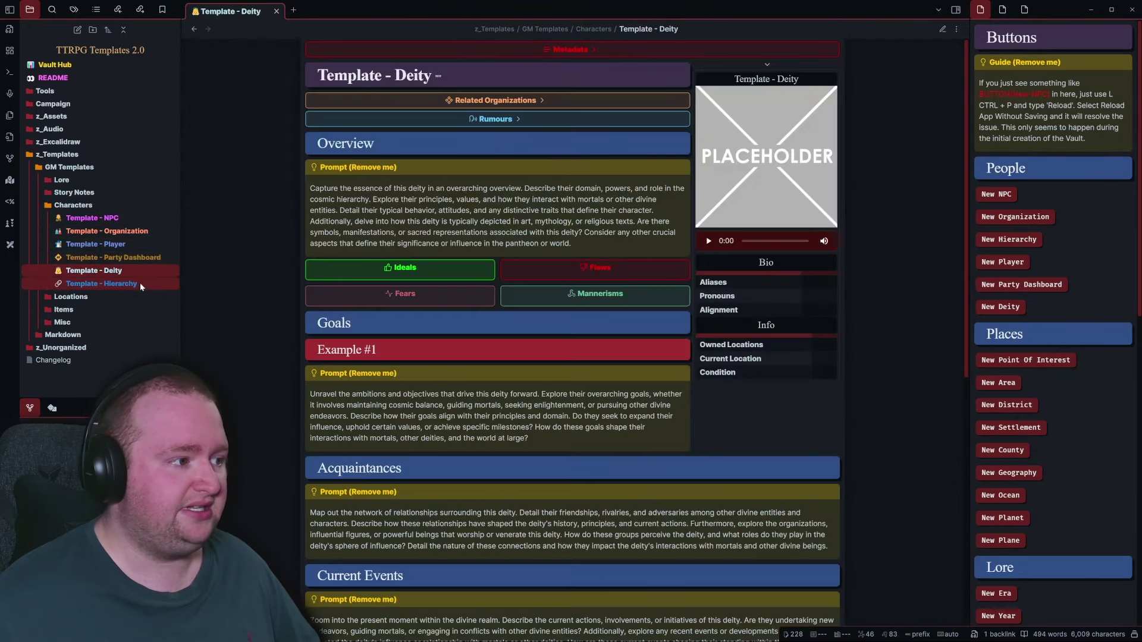
Step: Browse the Point of Interest, District, Settlement, Area and County location templates, then close County
click(95, 307)
click(94, 300)
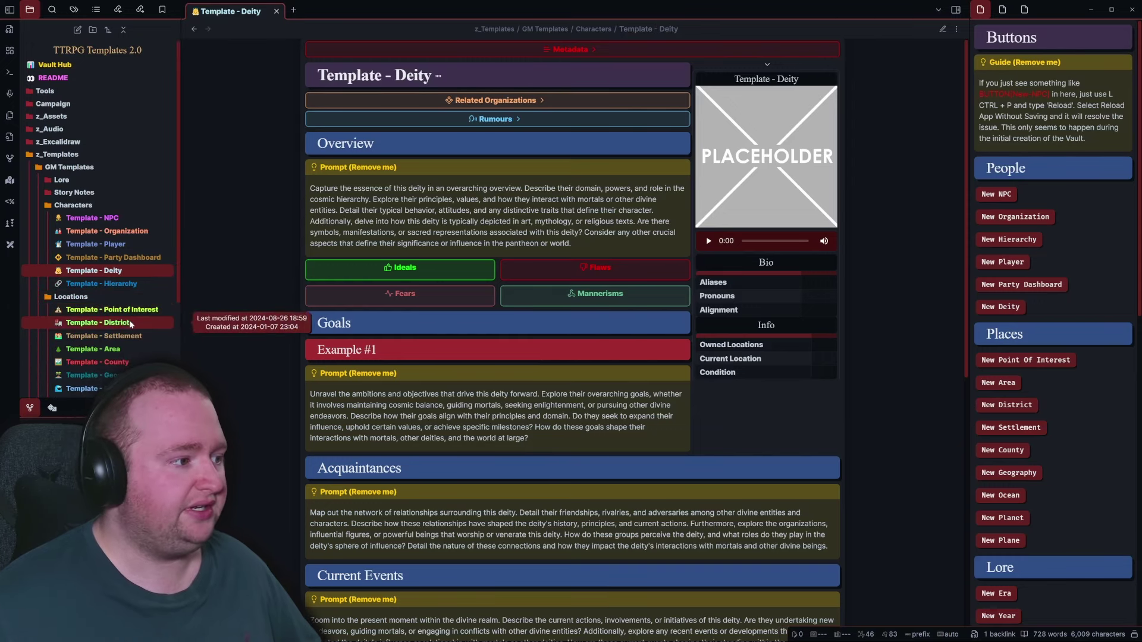
click(128, 311)
click(128, 323)
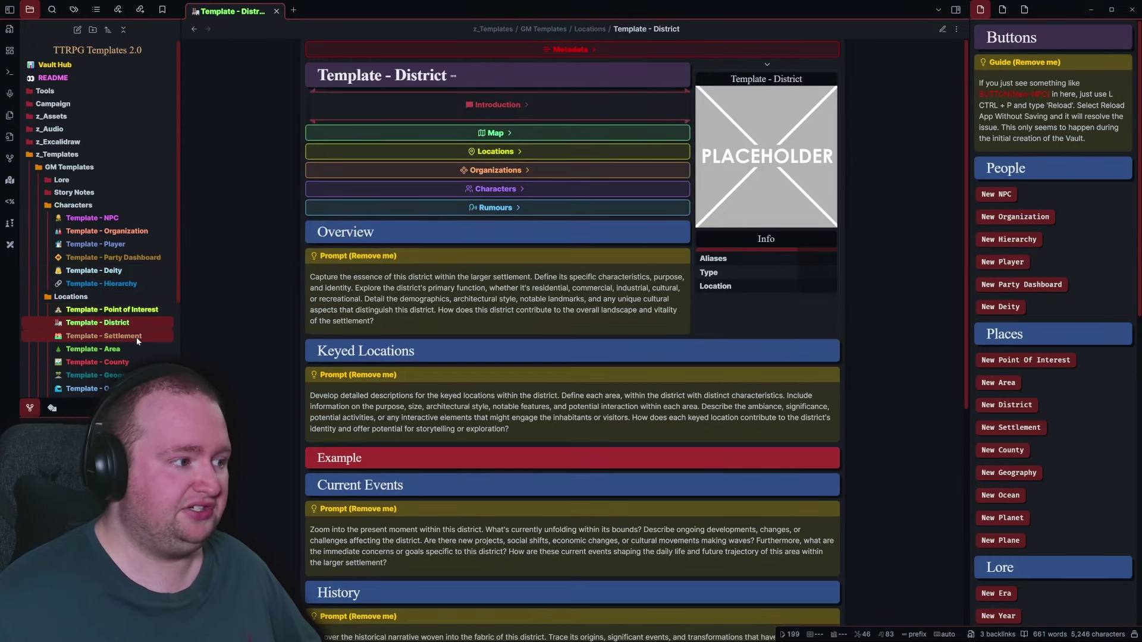
click(128, 337)
click(126, 350)
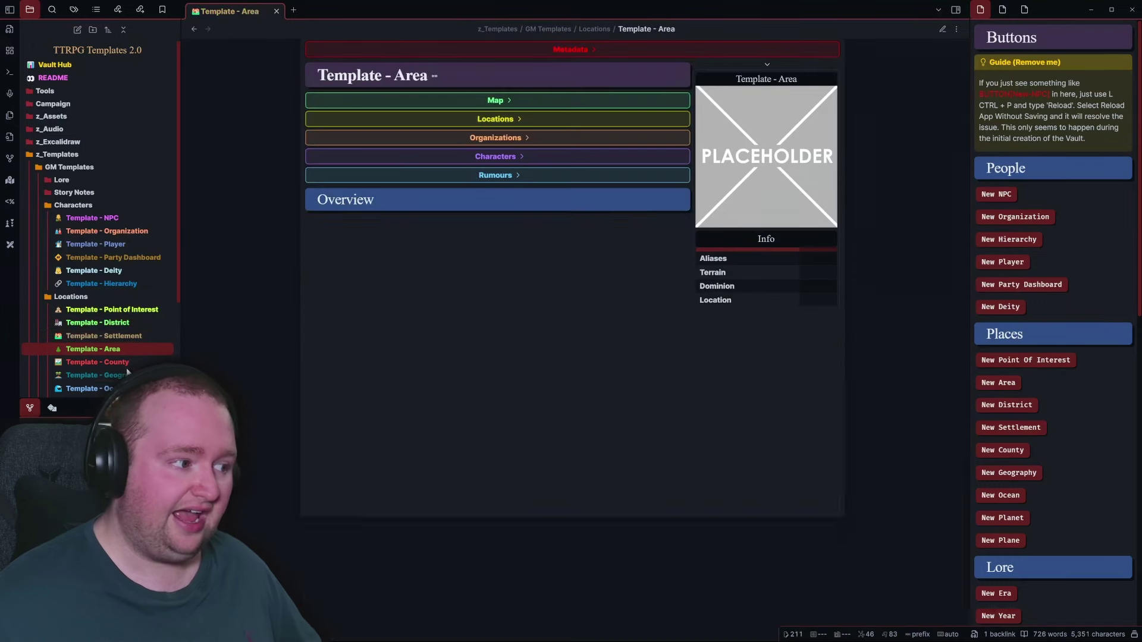
click(126, 363)
scroll(140, 289, down, 2)
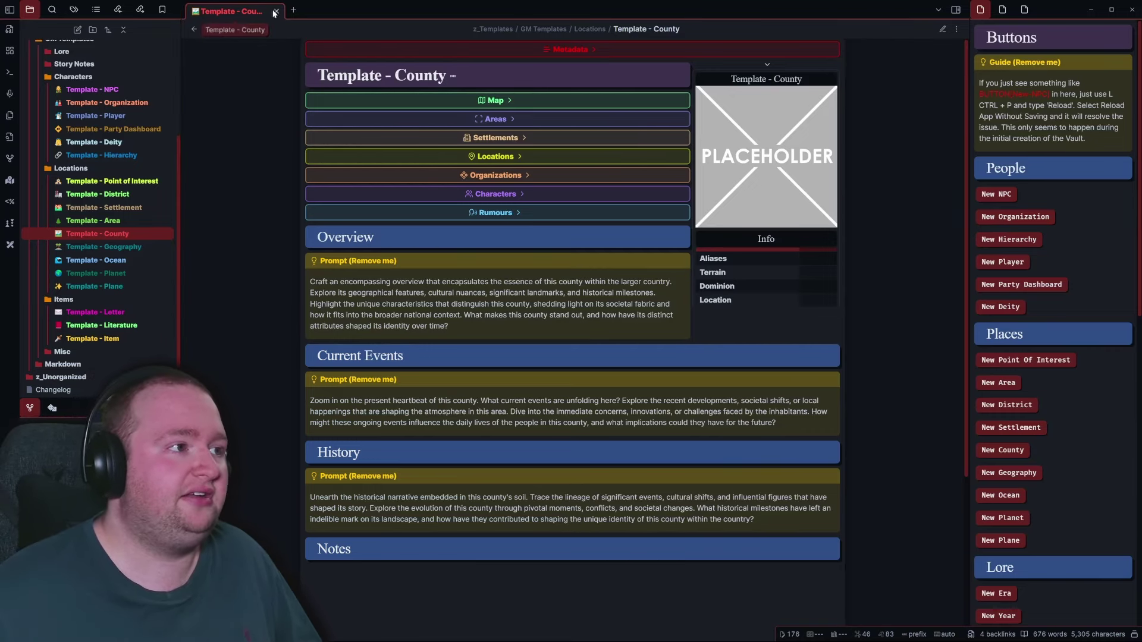
key(alt+h)
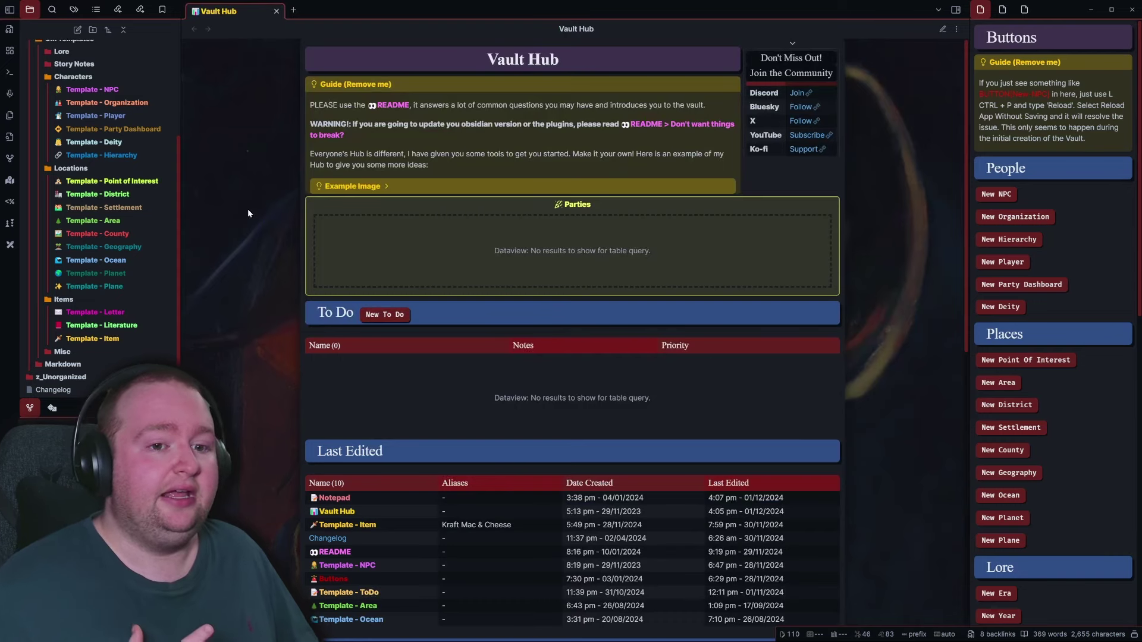